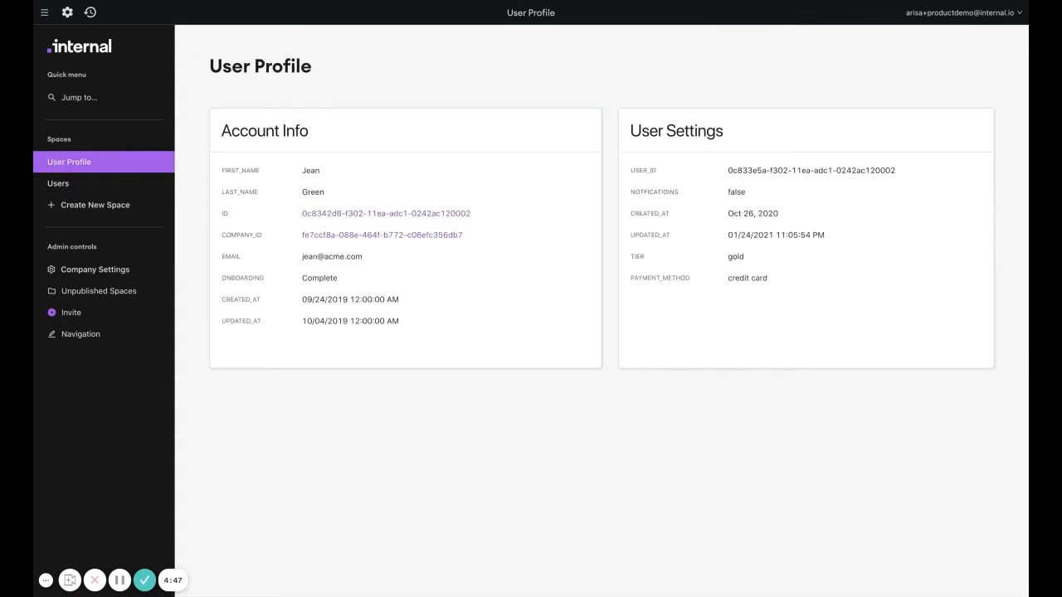
Open the User Profile space in the editor after viewing the Users space.
click(57, 184)
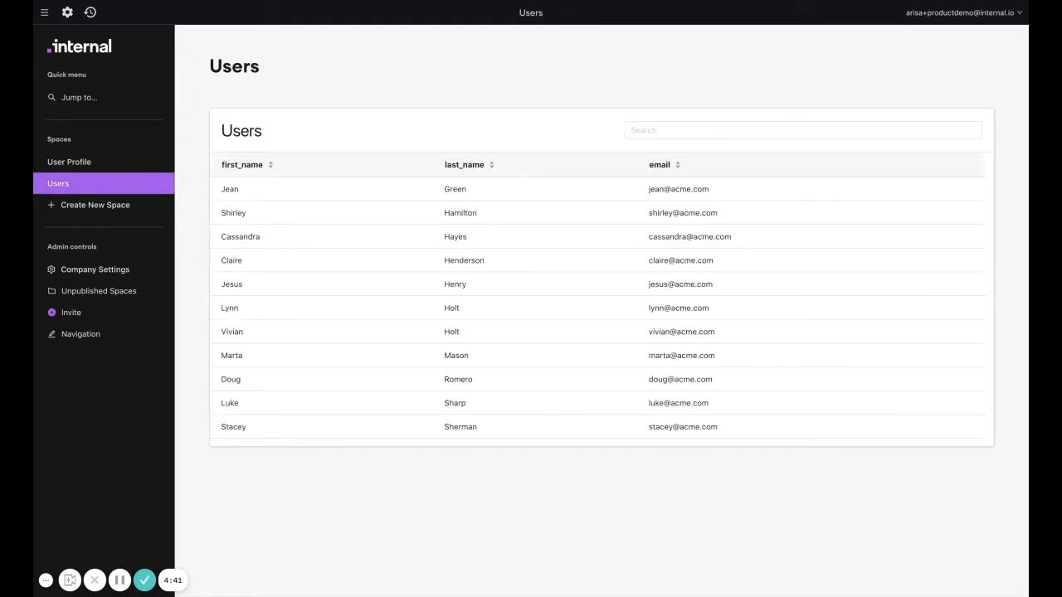
click(75, 164)
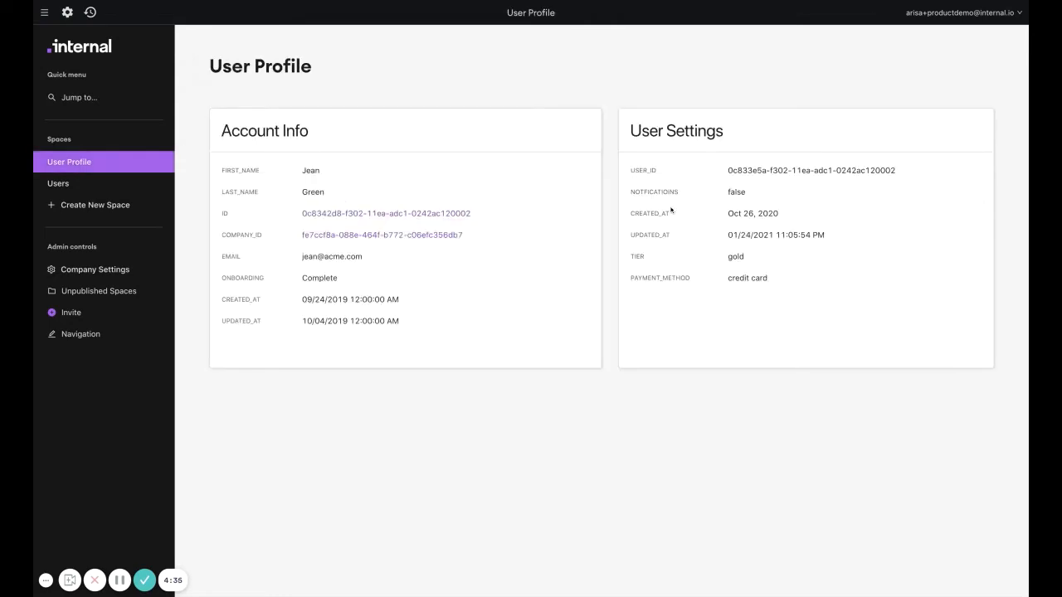
click(68, 14)
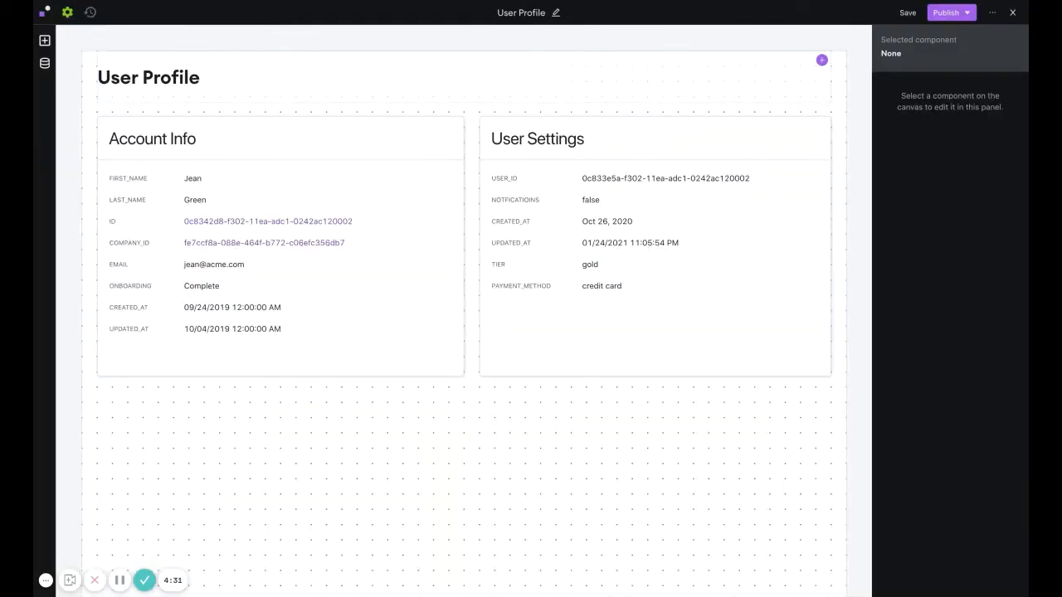
Add a URL parameter named user_id to the app data.
click(45, 64)
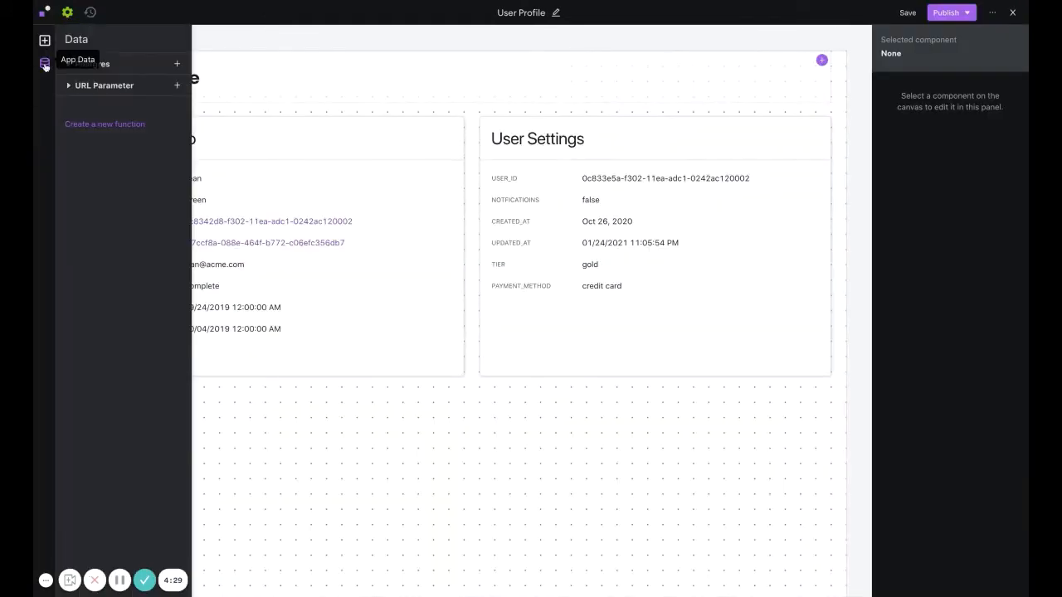
click(69, 85)
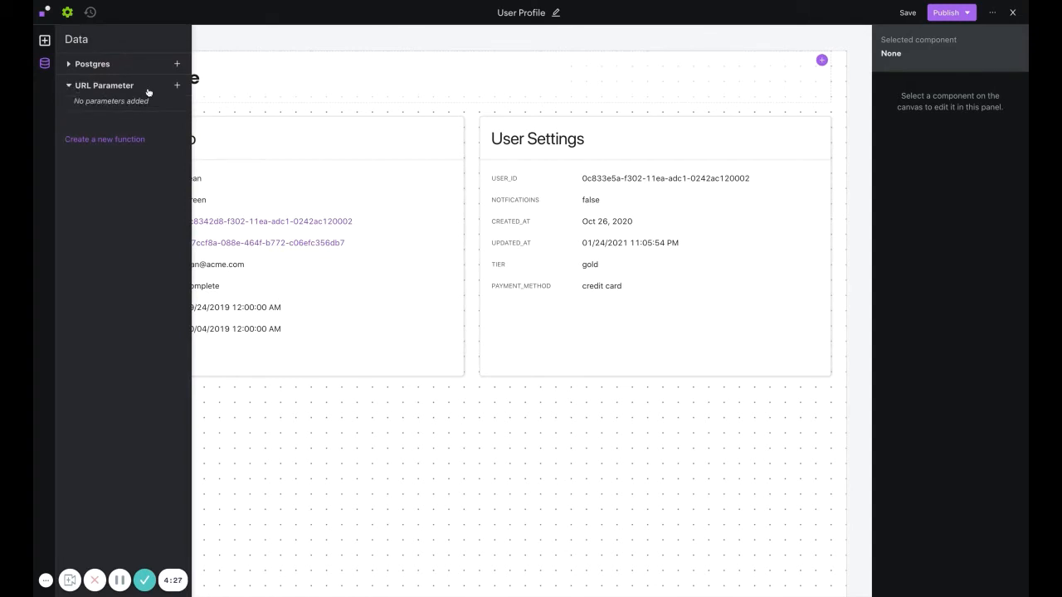
click(177, 86)
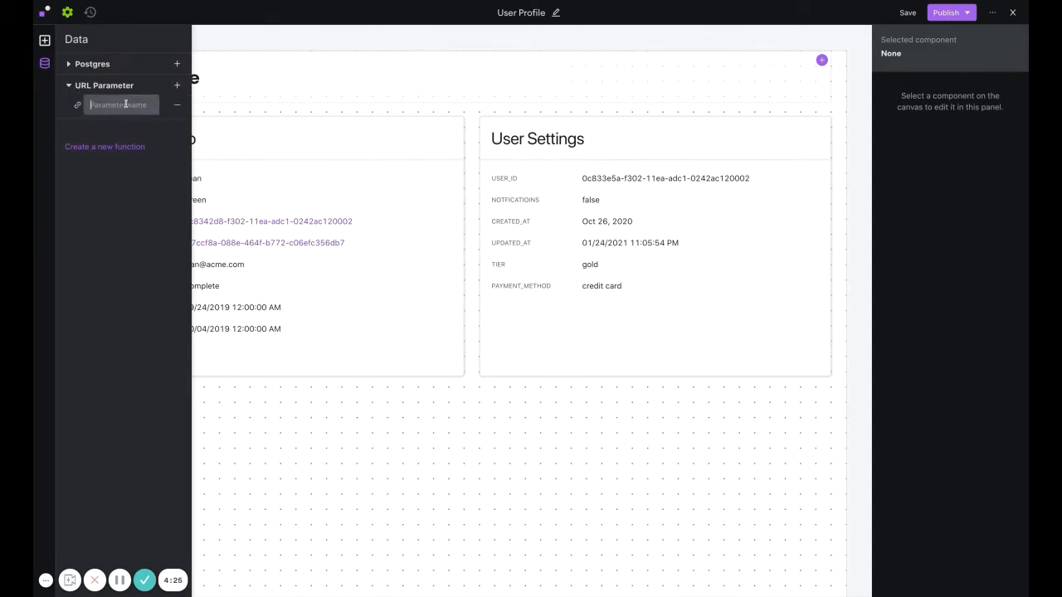
text(user.)
text(id)
key(Return)
click(250, 116)
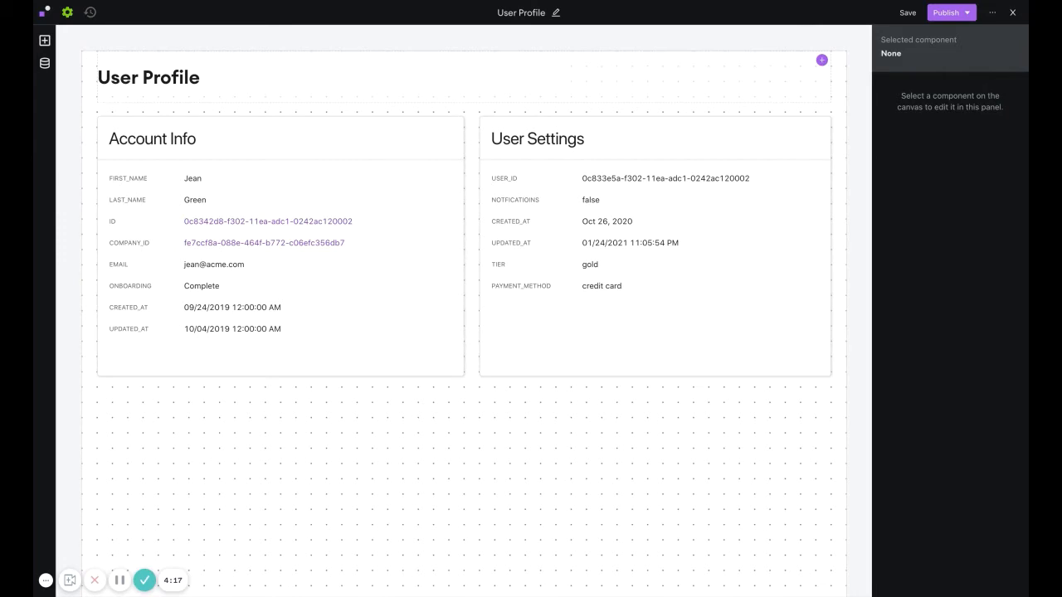
Add a filter to Account Info so id is equal to the component value URL Parameter / user_id.
click(251, 151)
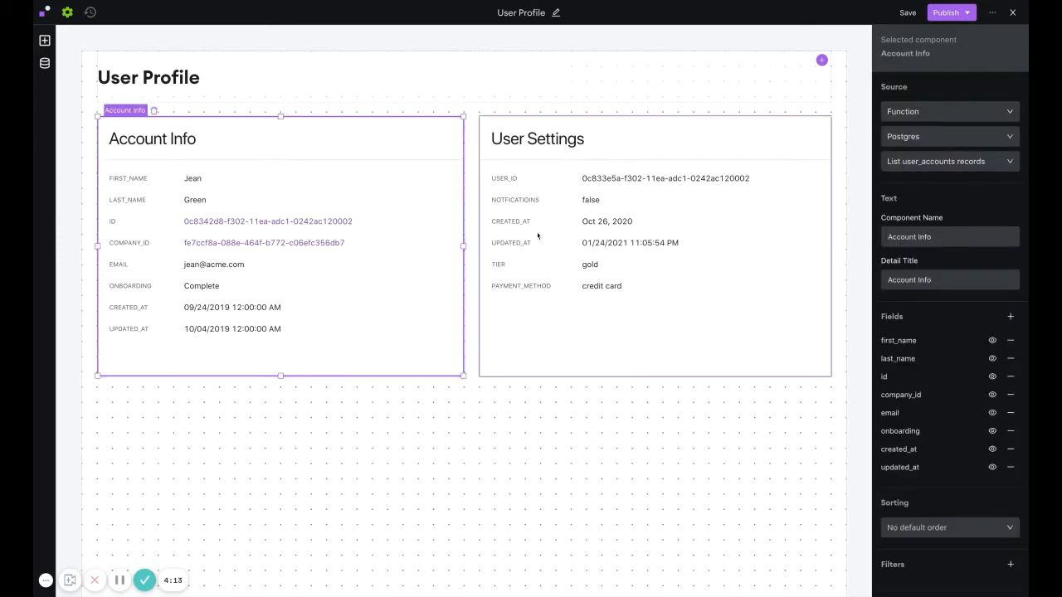
scroll(961, 417, down, 1)
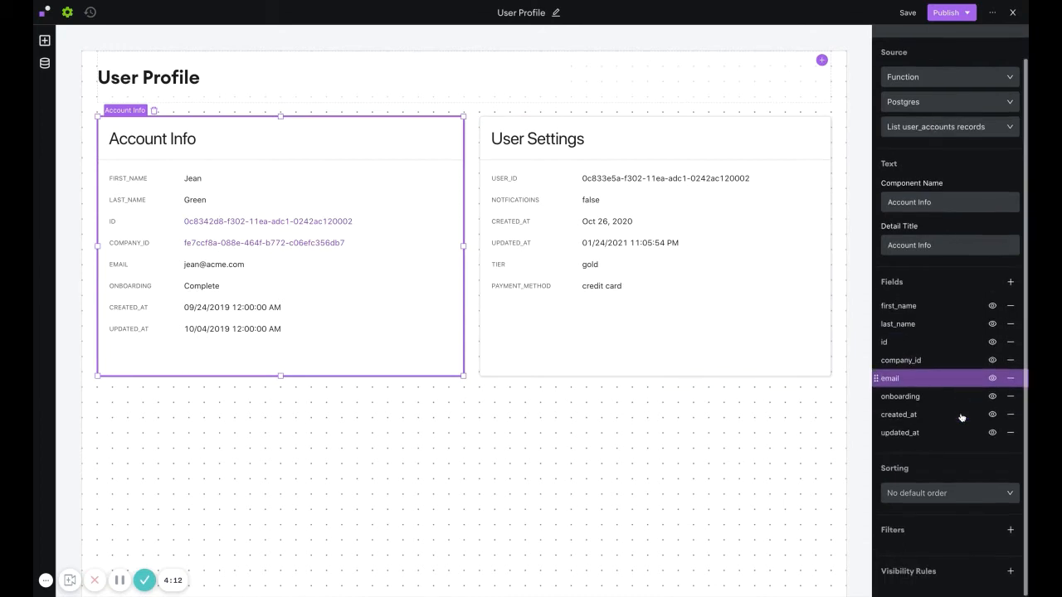
click(1011, 531)
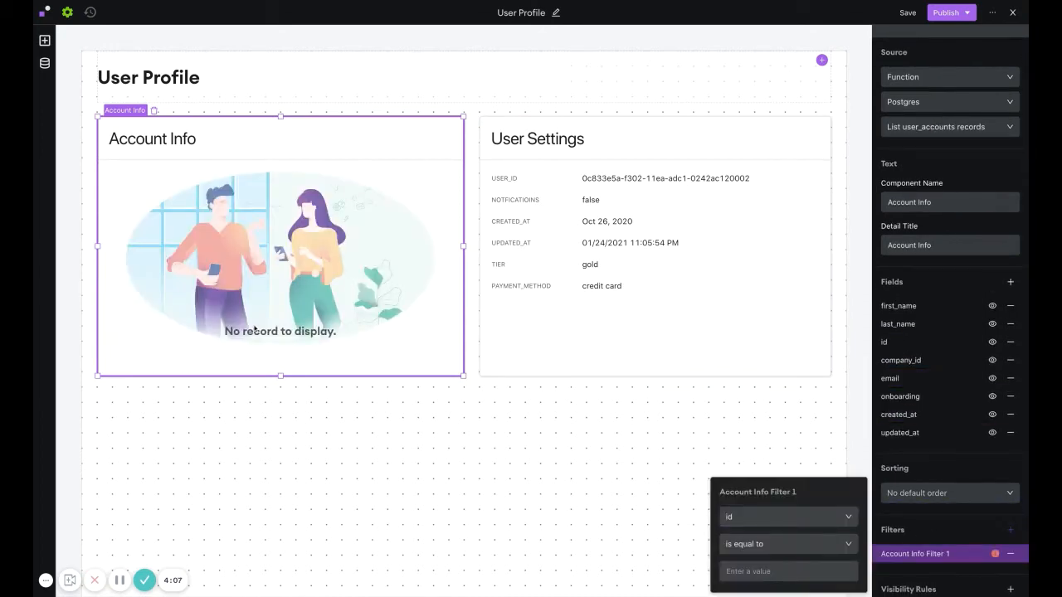
click(741, 545)
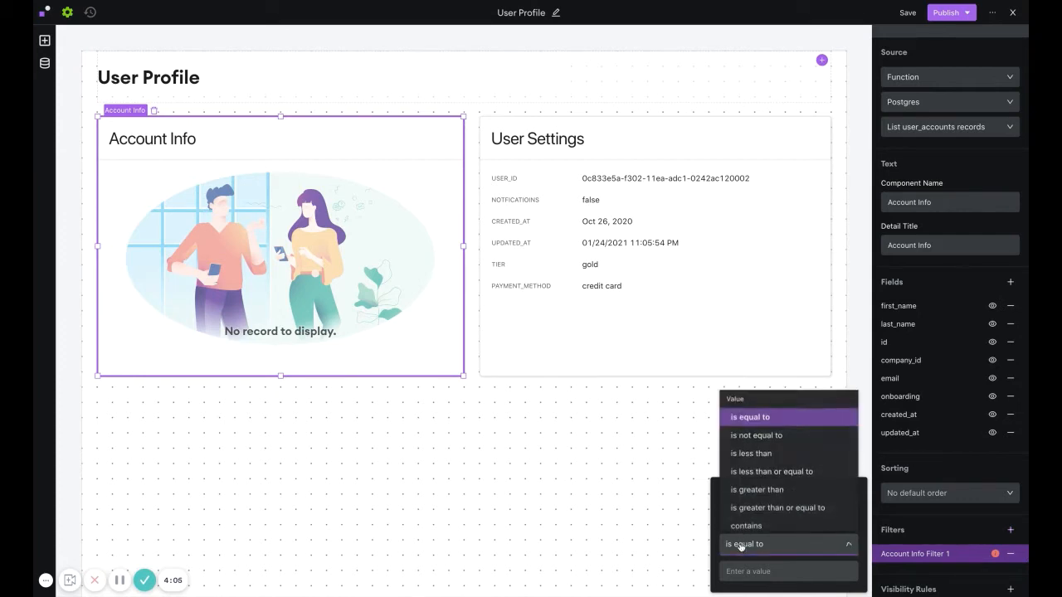
scroll(747, 448, down, 5)
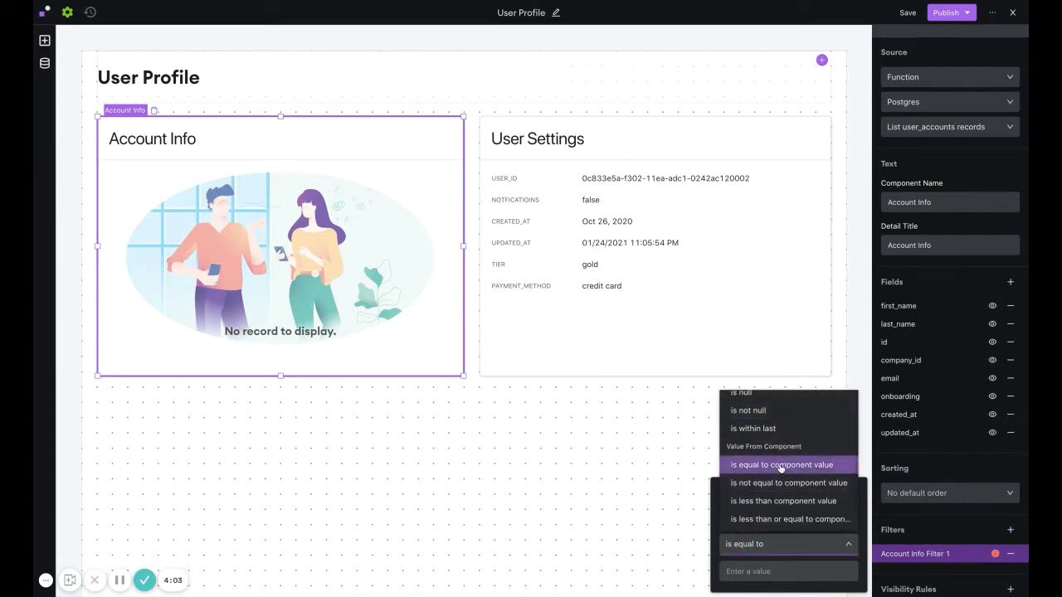
click(780, 466)
click(735, 572)
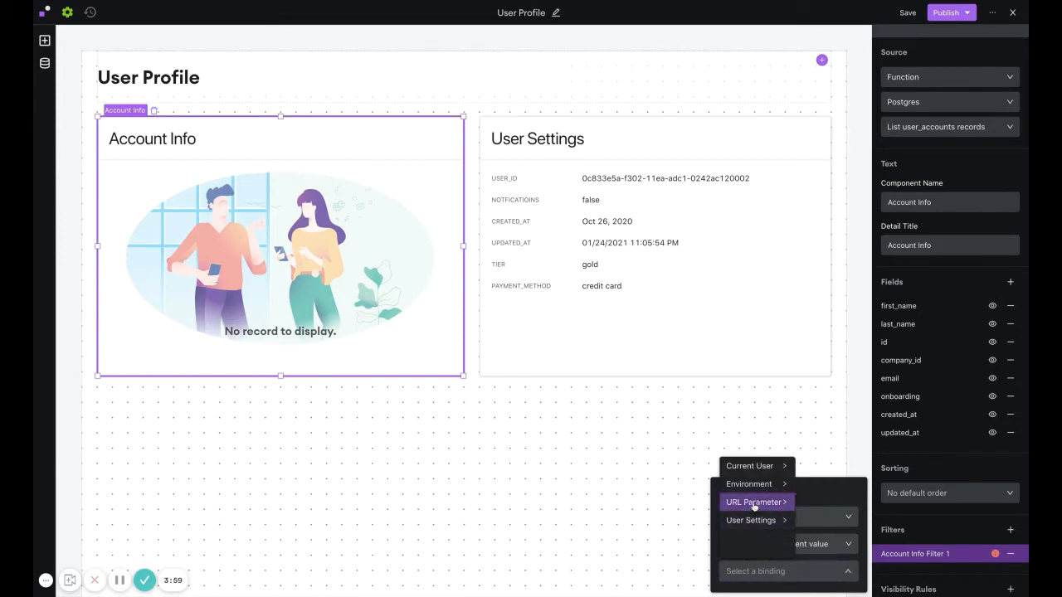
mouse_move(754, 504)
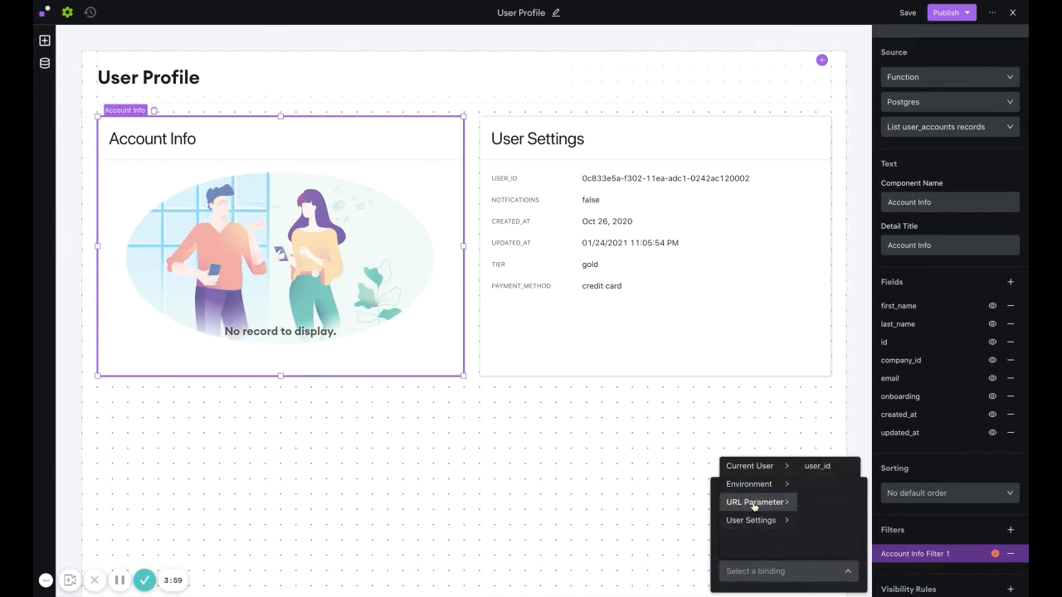
click(825, 467)
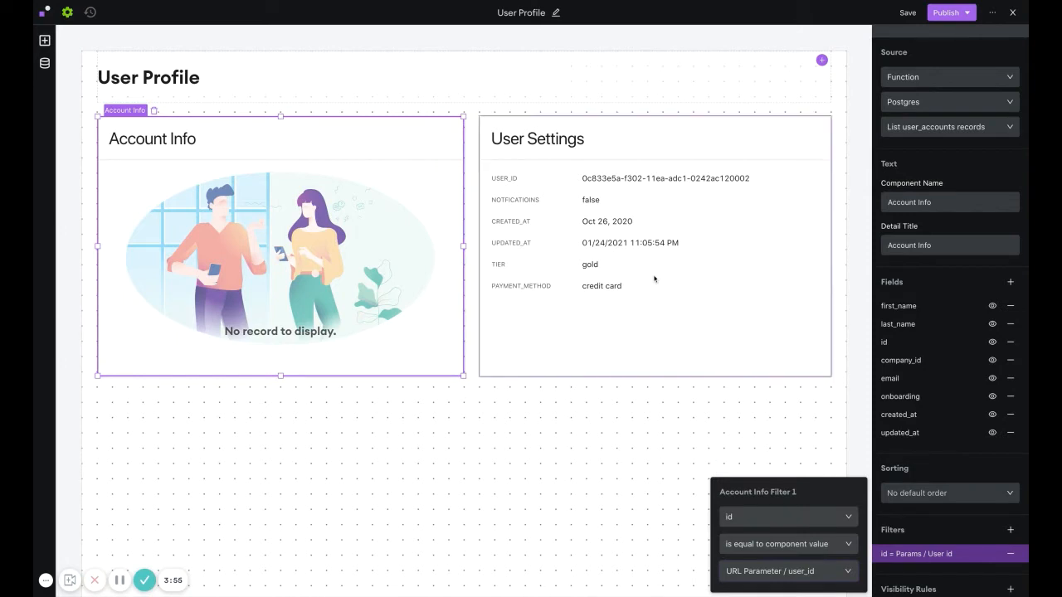
Add a filter to User Settings so user_id is equal to the component value URL Parameter / user_id.
click(654, 279)
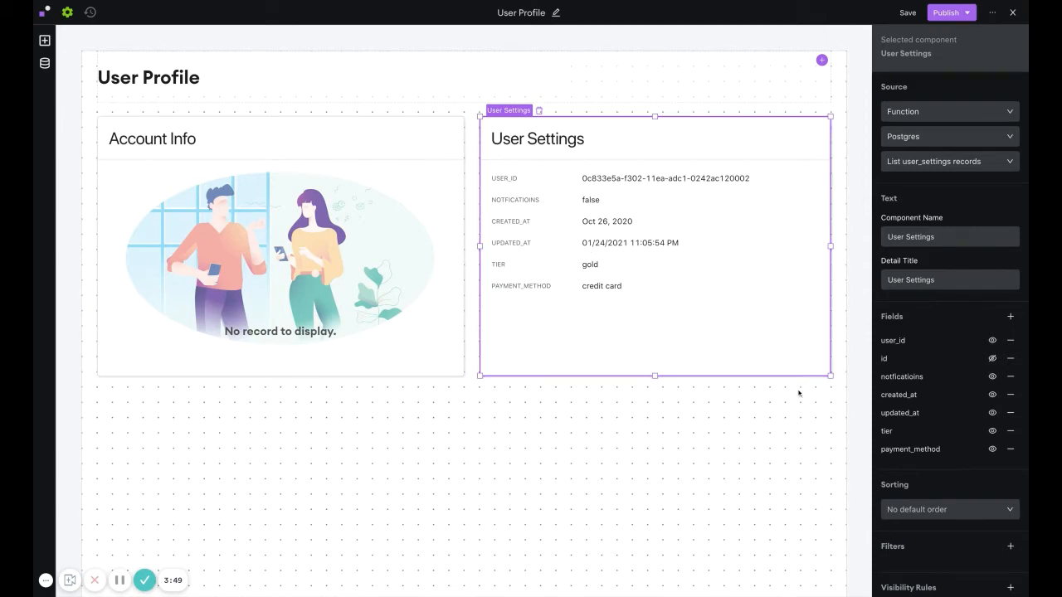
scroll(904, 488, down, 1)
click(1009, 538)
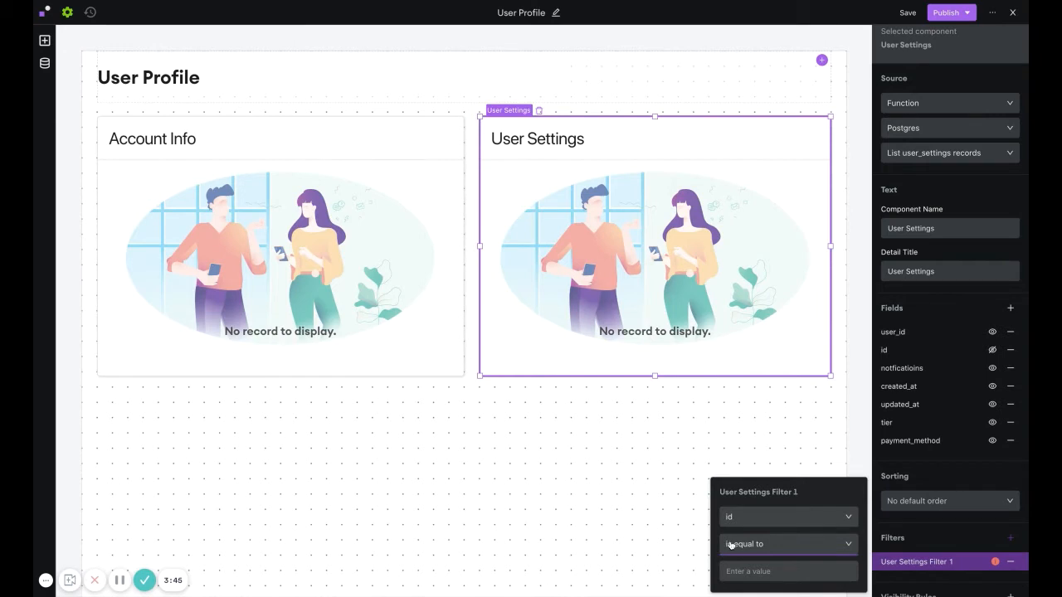
click(765, 520)
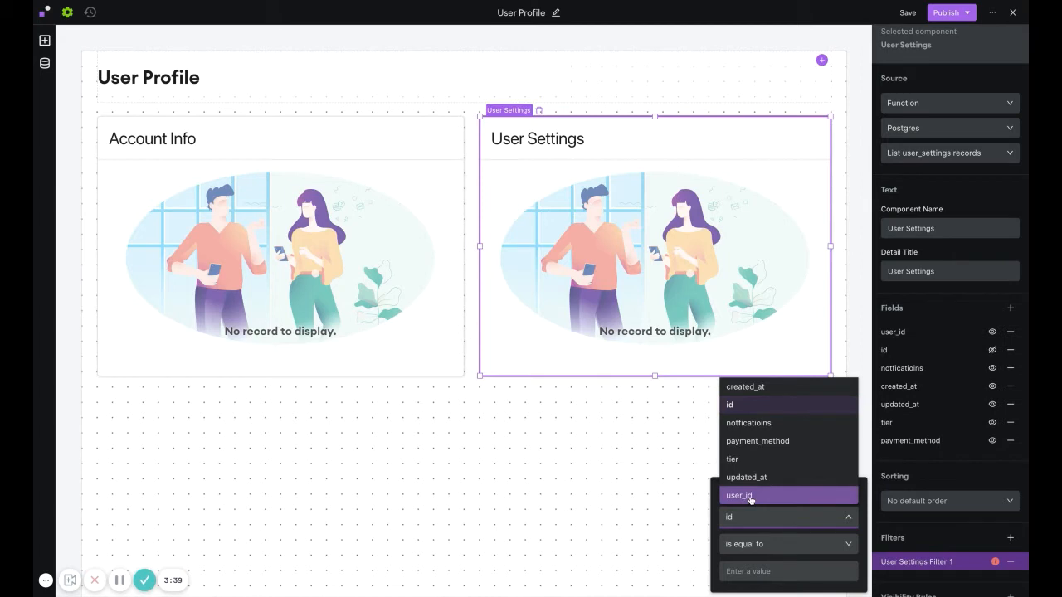
click(750, 496)
click(741, 545)
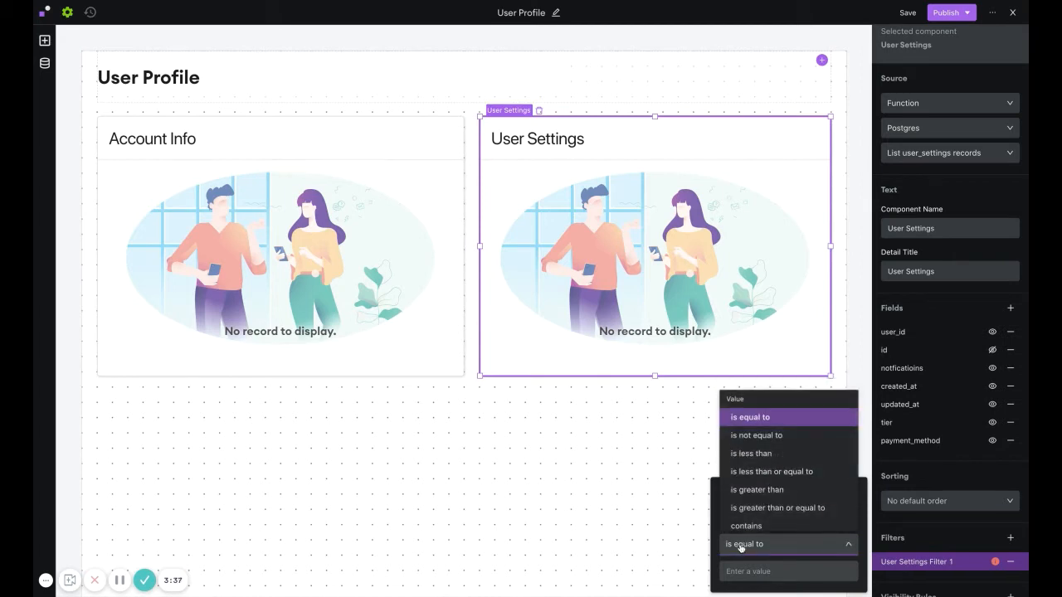
scroll(764, 473, down, 5)
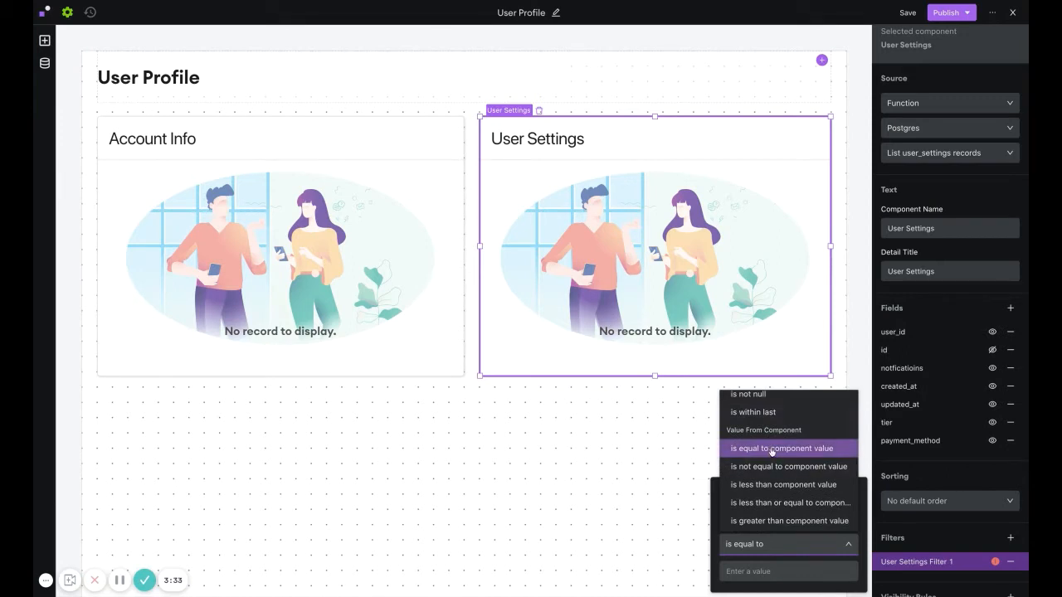
click(772, 449)
click(736, 571)
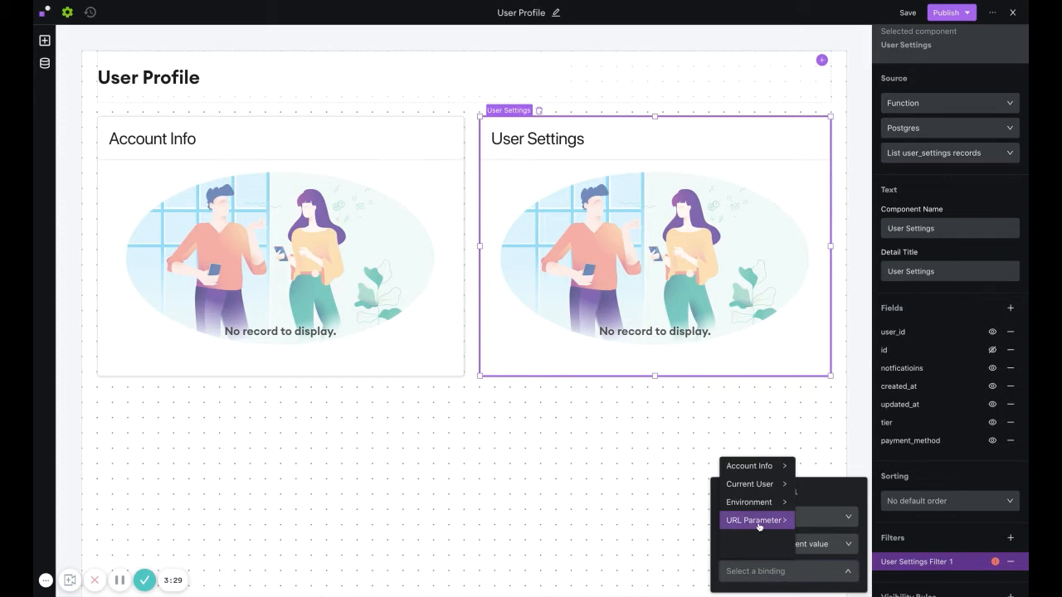
mouse_move(759, 524)
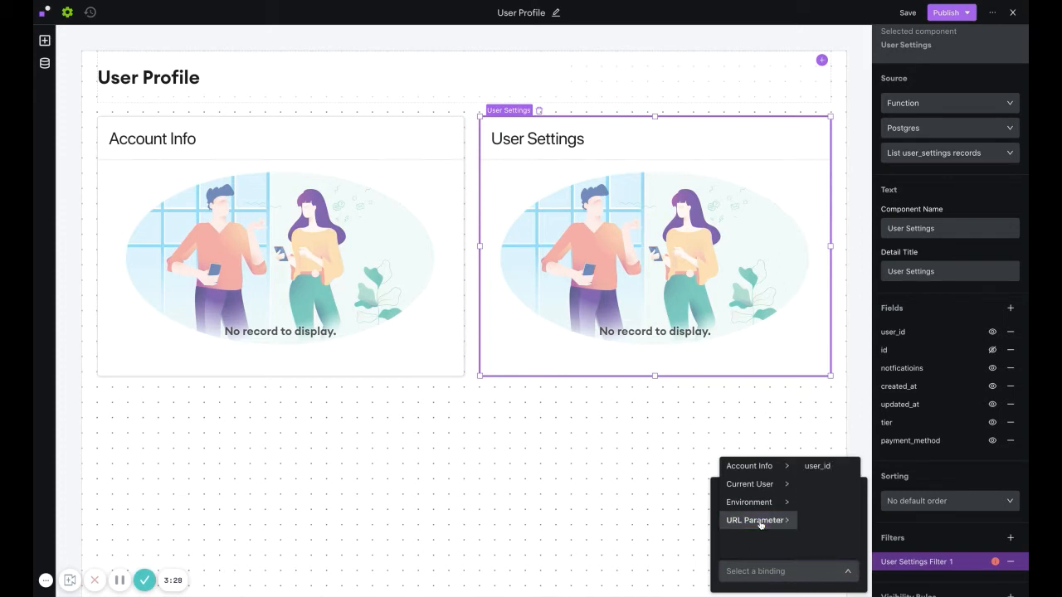
click(834, 467)
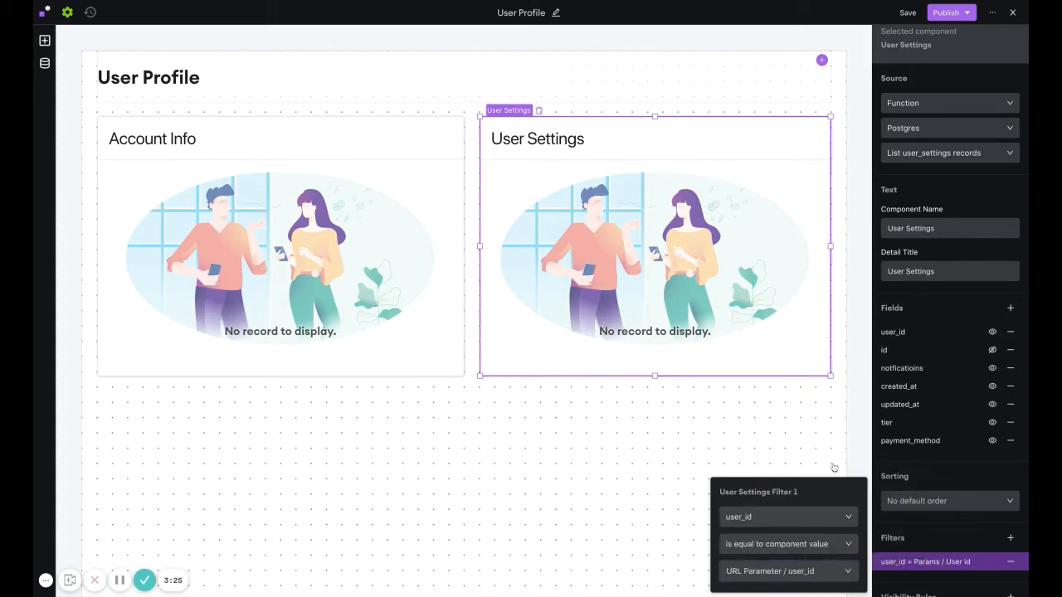
Publish the User Profile space to the Default Environment and close the editor.
click(569, 470)
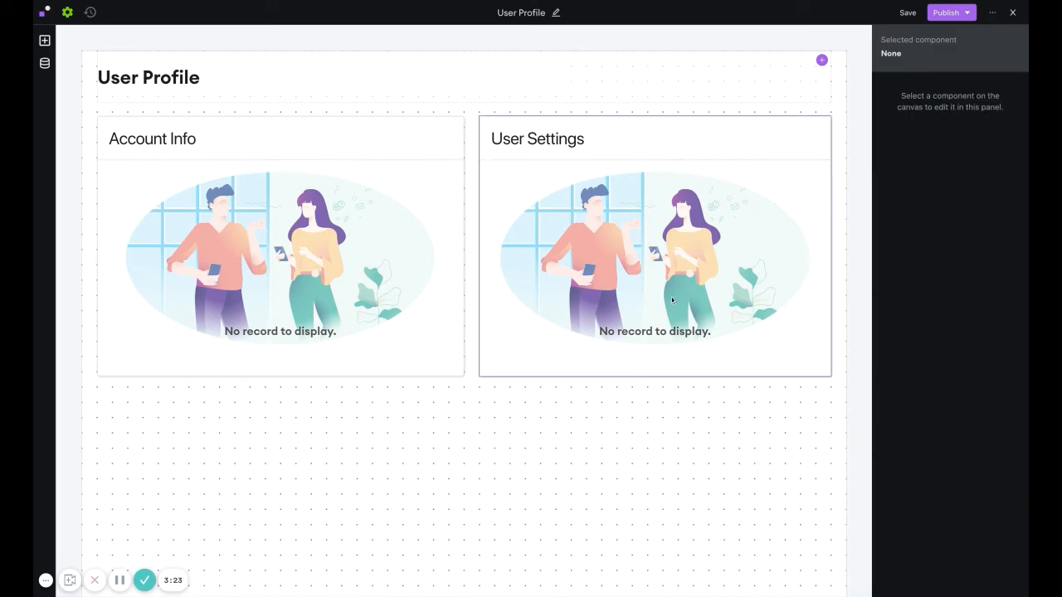
click(958, 13)
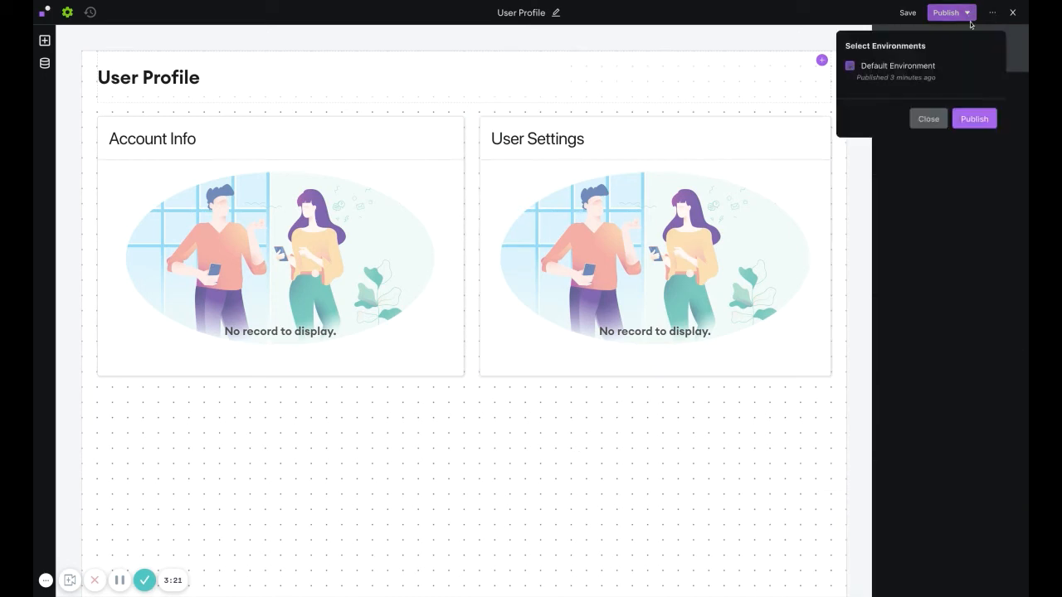
click(965, 115)
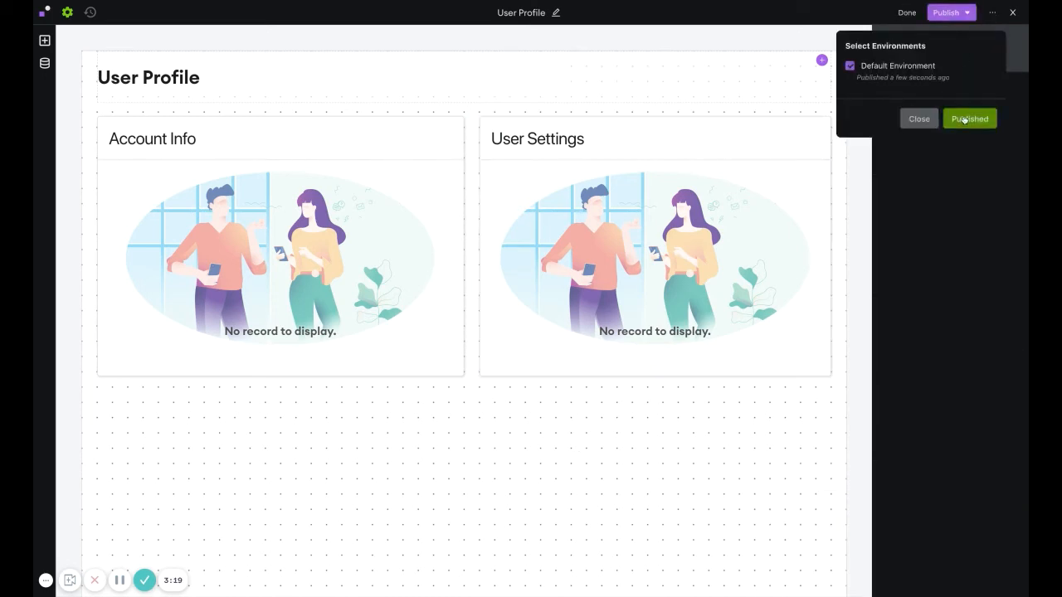
click(1012, 12)
click(1012, 13)
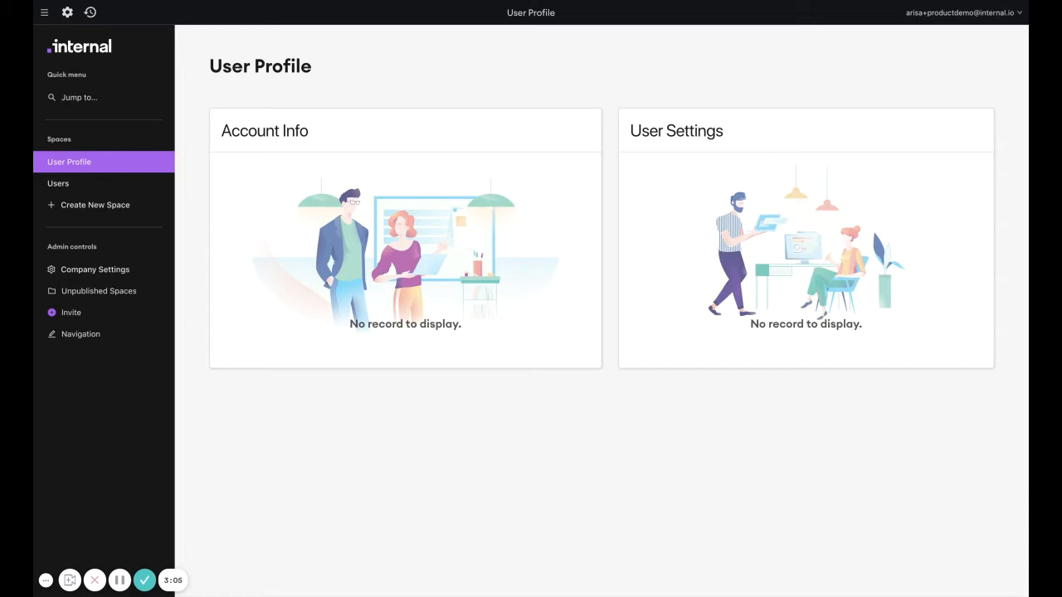
Open the Users space for editing and add a Link column to the user accounts table.
click(61, 186)
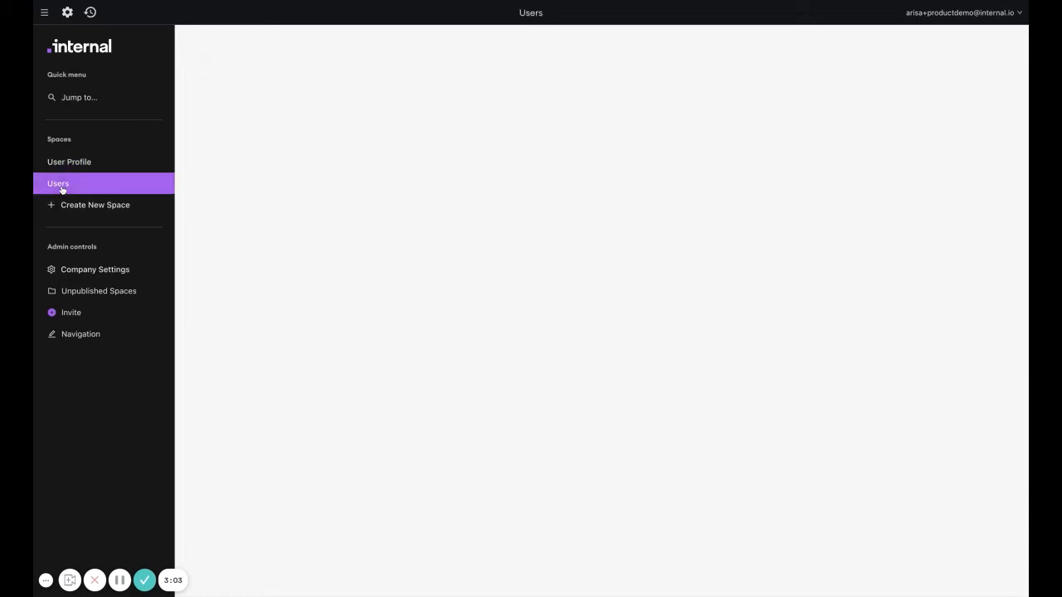
click(66, 14)
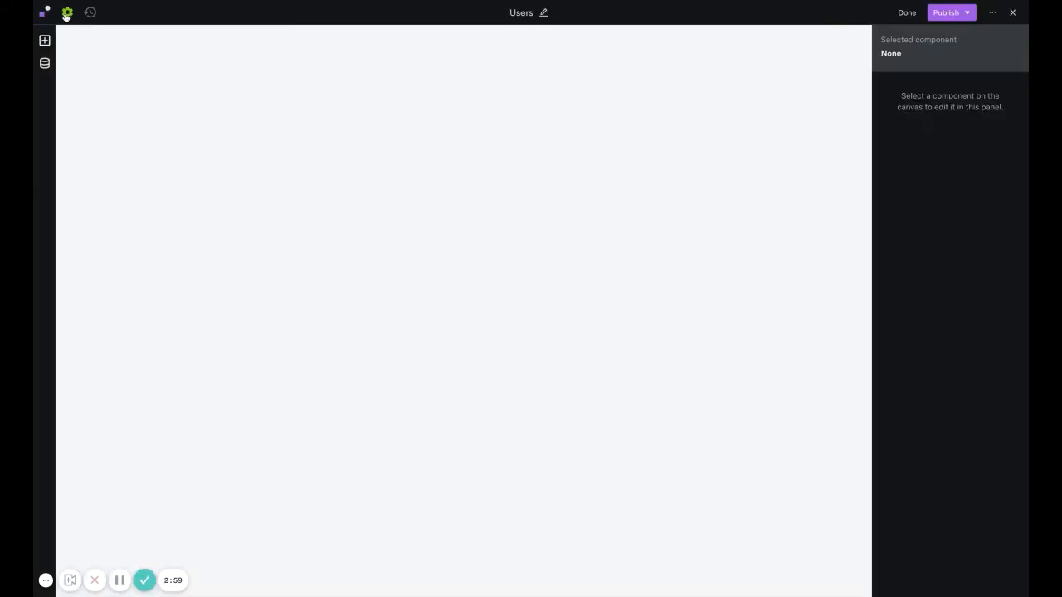
click(175, 183)
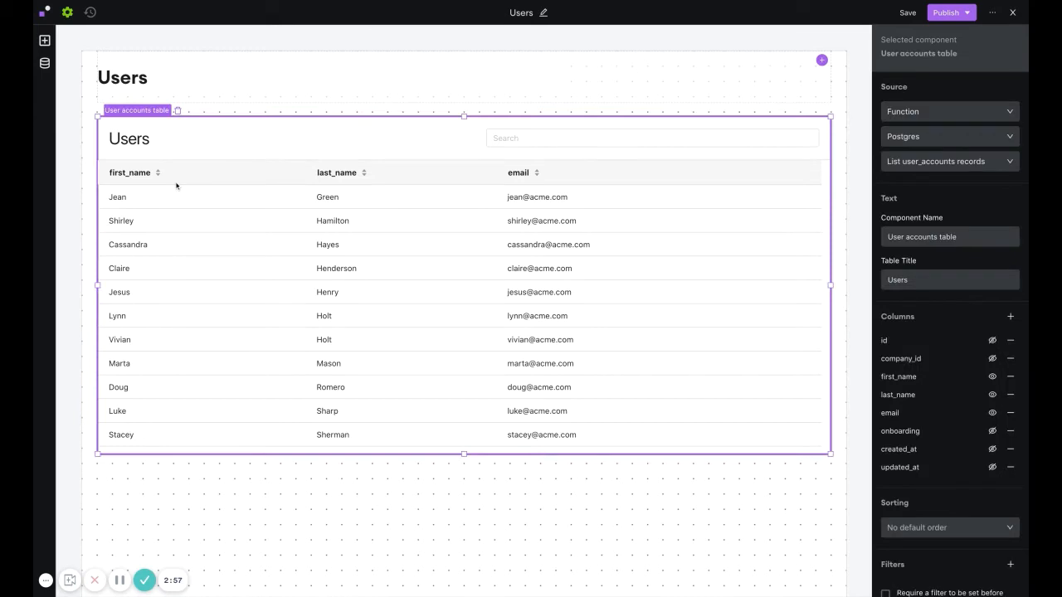
click(1010, 319)
click(830, 317)
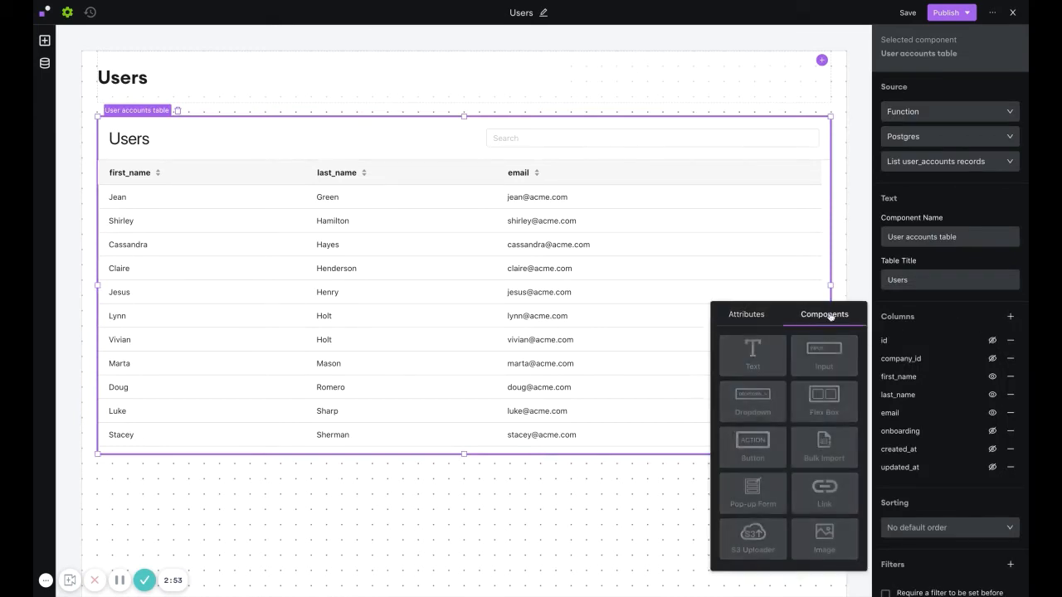
click(815, 490)
Set the link's URL template to the user-profile space URL plus ?user_id= followed by the This Row data id variable.
click(955, 229)
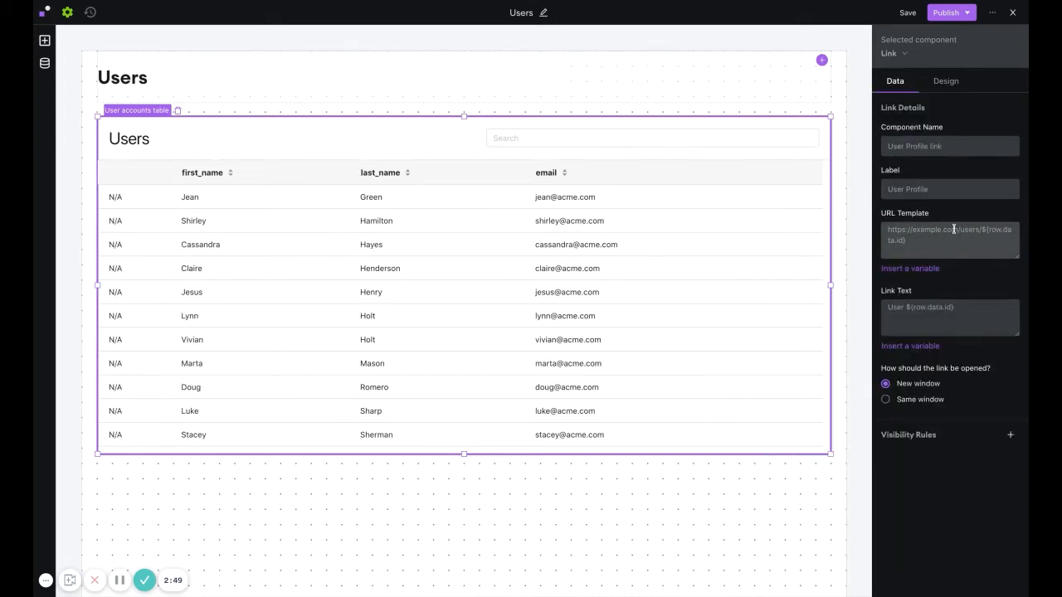
text(https://secure.internal.io/environments/default/spaces/user-profile)
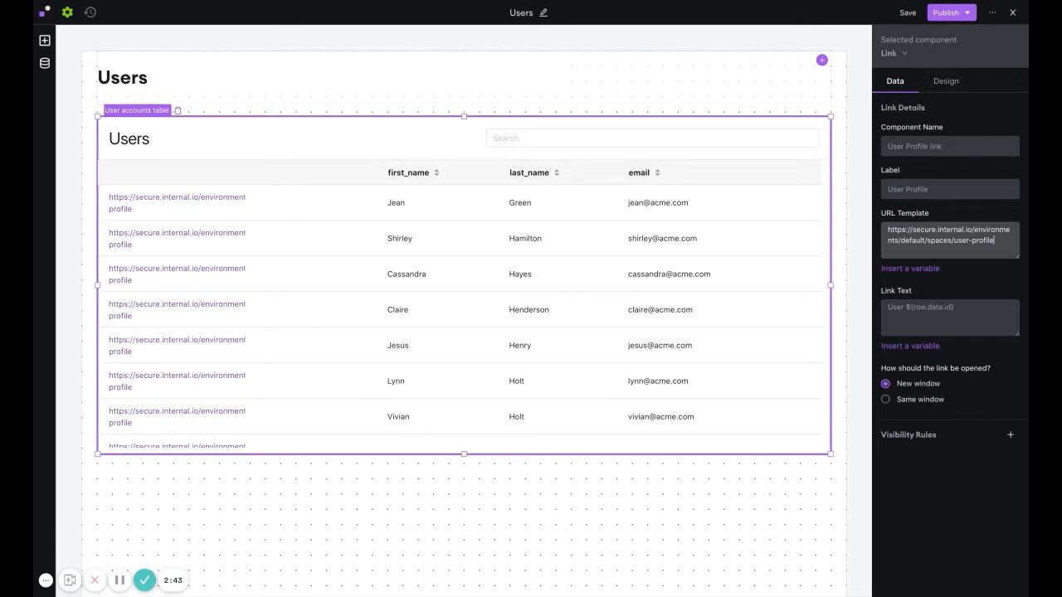
text(?user_id=)
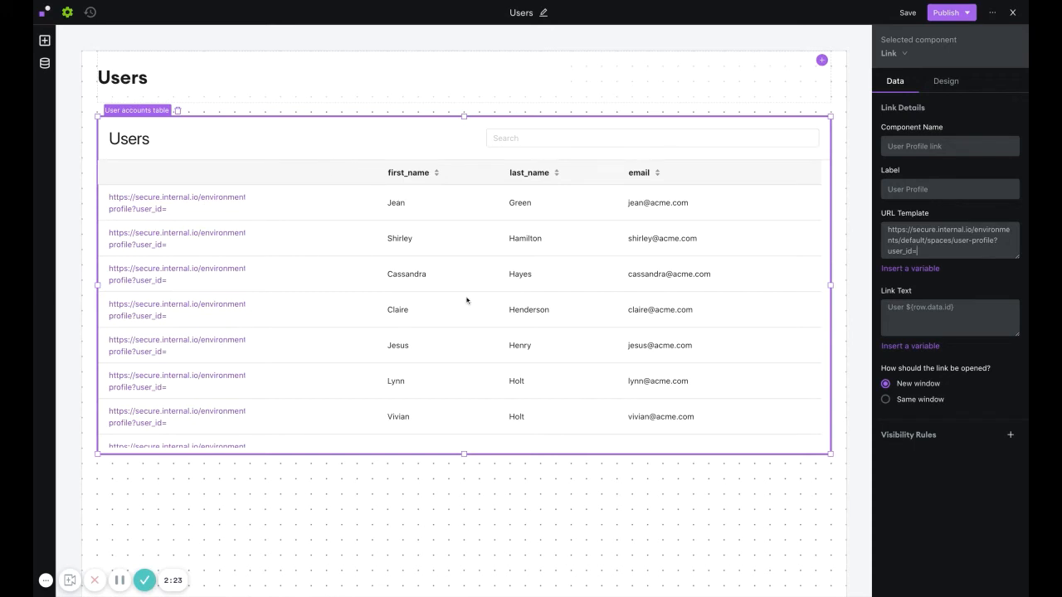
click(903, 270)
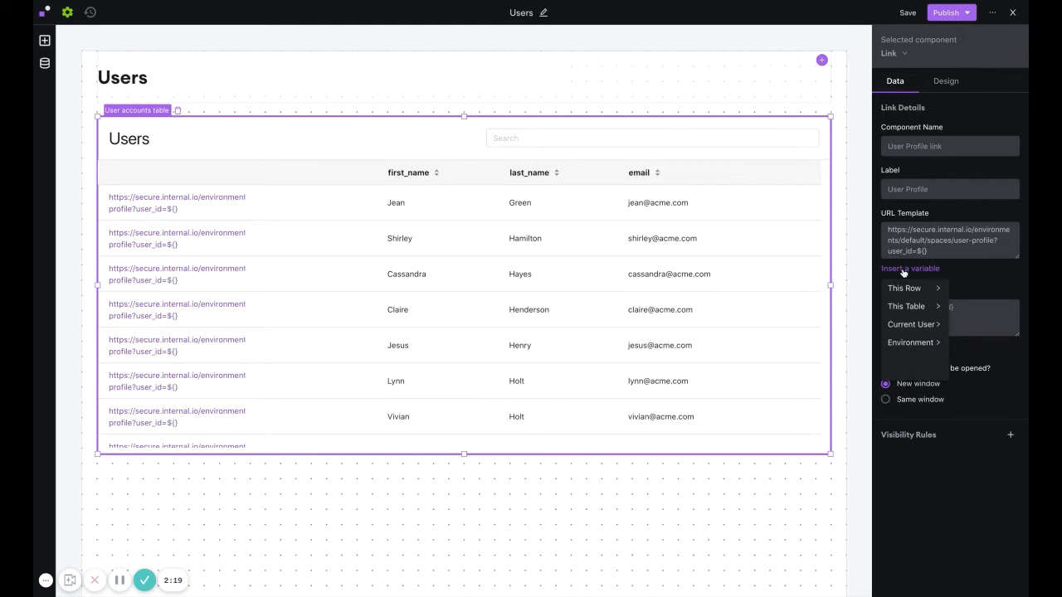
click(902, 290)
click(960, 291)
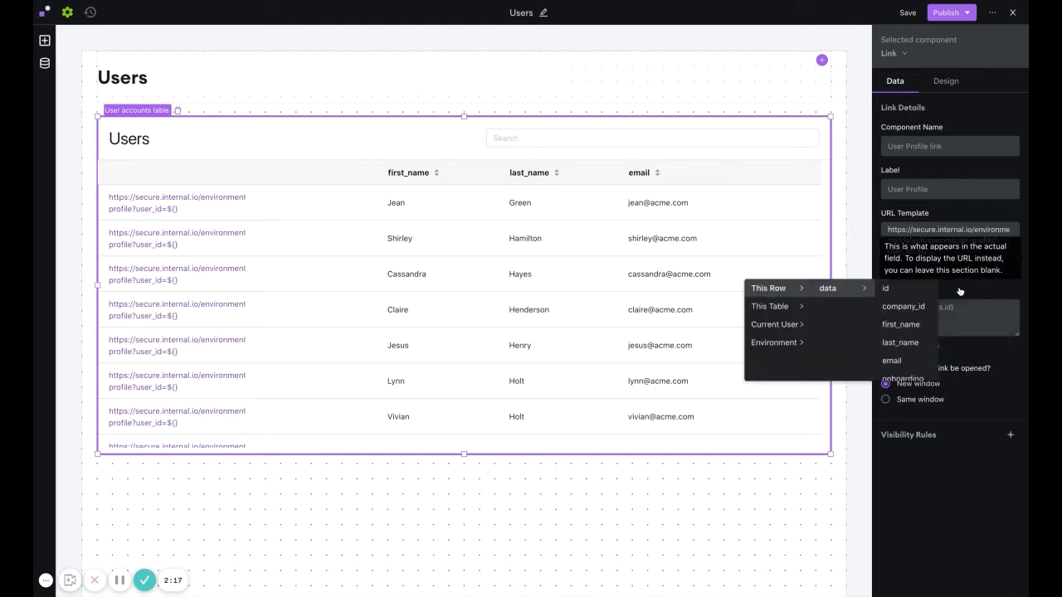
click(902, 290)
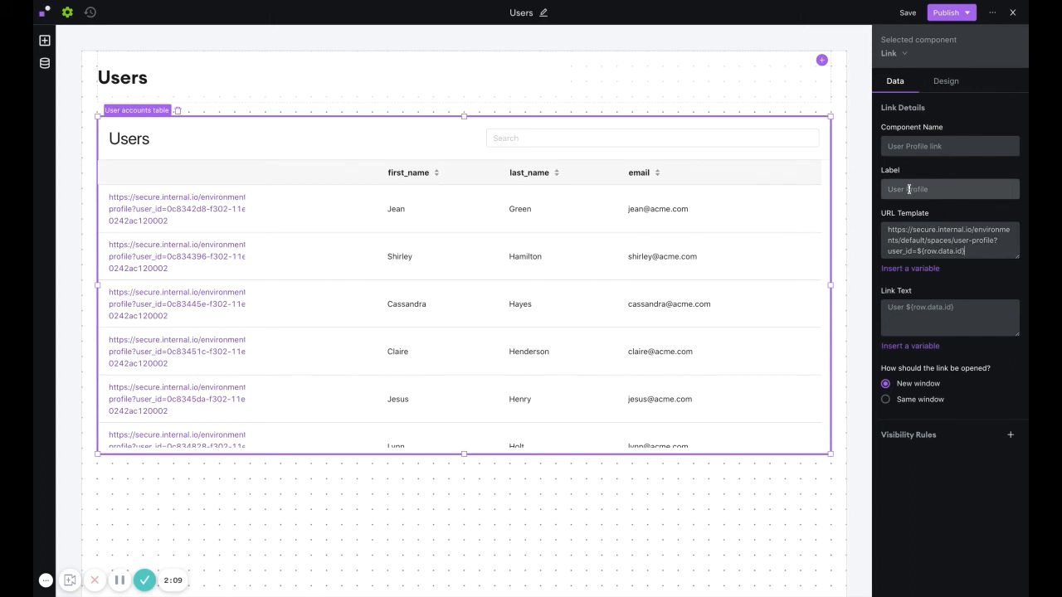
Set the link text to View Profile.
click(897, 311)
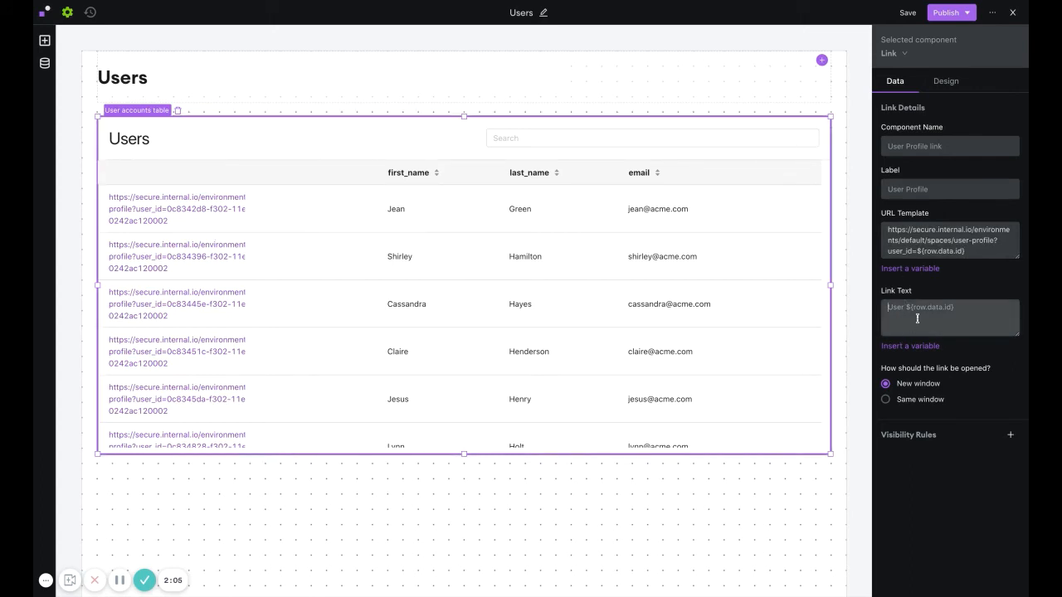
text(User Prof)
key(BackSpace)
key(BackSpace)
key(BackSpace)
key(BackSpace)
key(BackSpace)
key(BackSpace)
key(BackSpace)
key(BackSpace)
text(V)
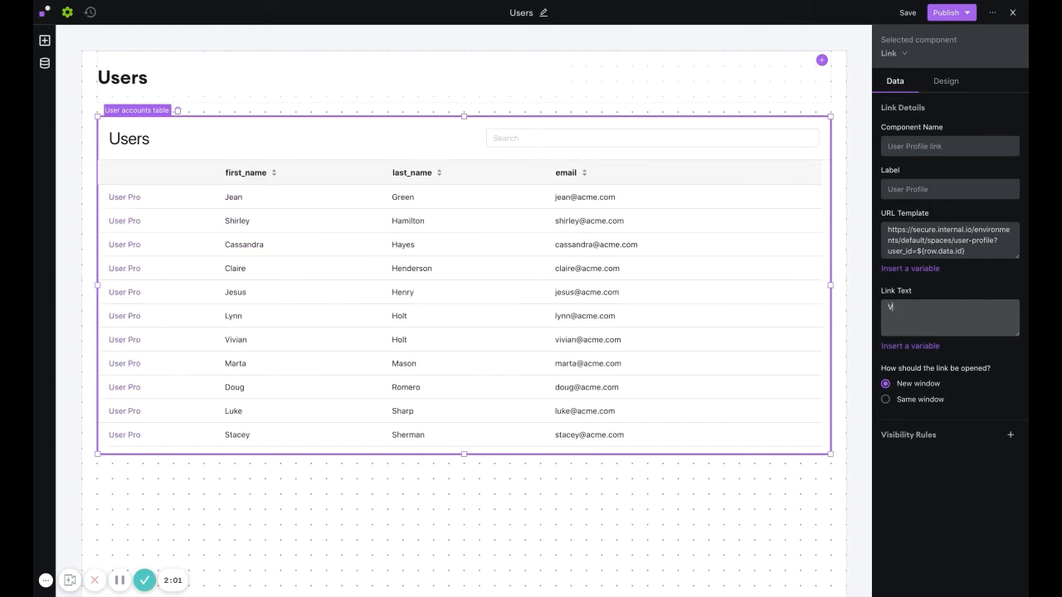
text(iew Profile)
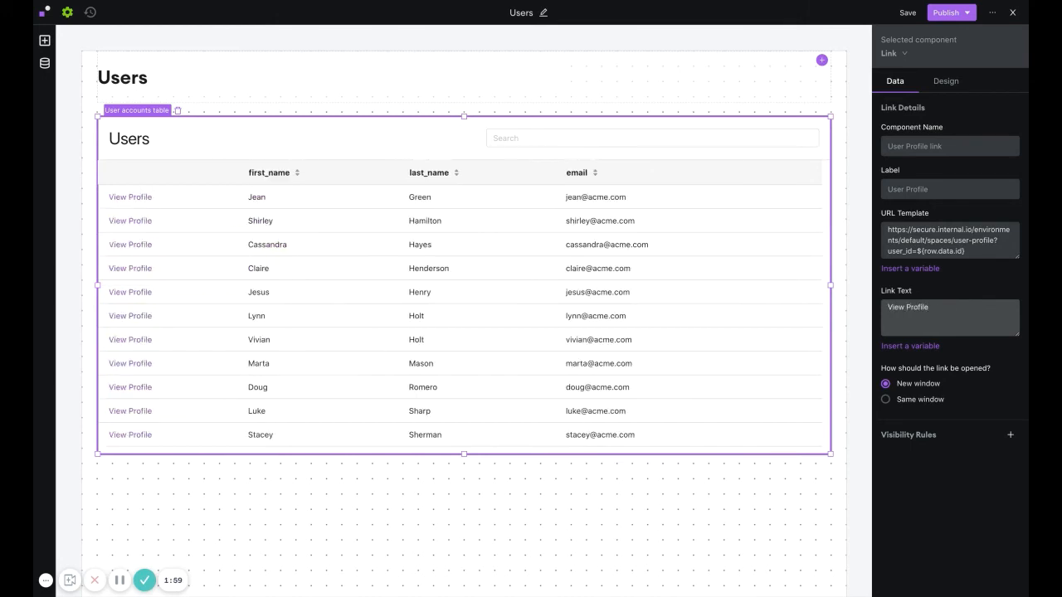
Set the link column's label to Action and name the component User Profile Link.
key(shift+Tab)
key(shift+Tab)
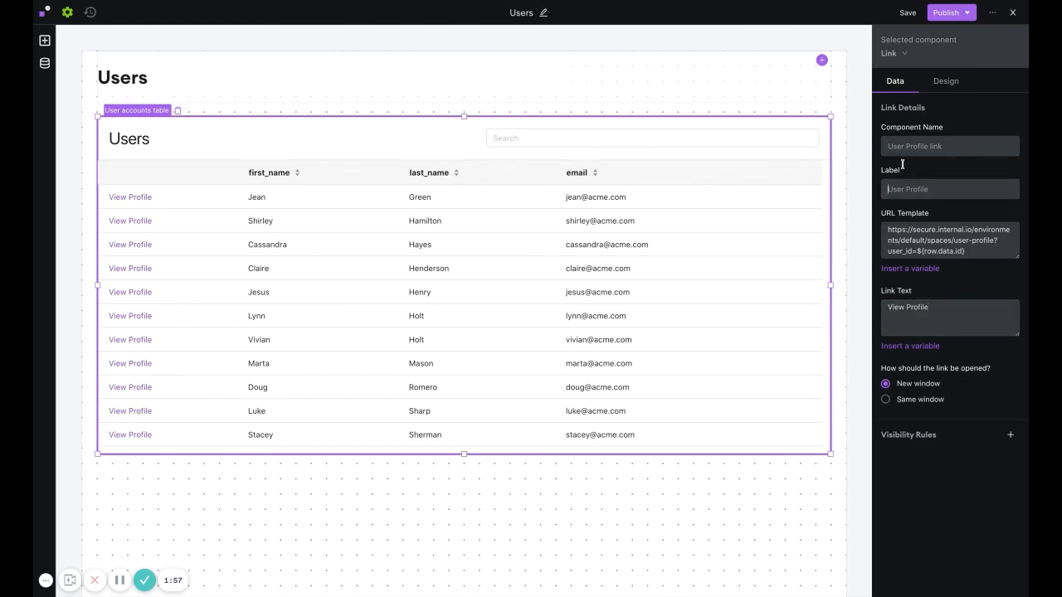
text(Action)
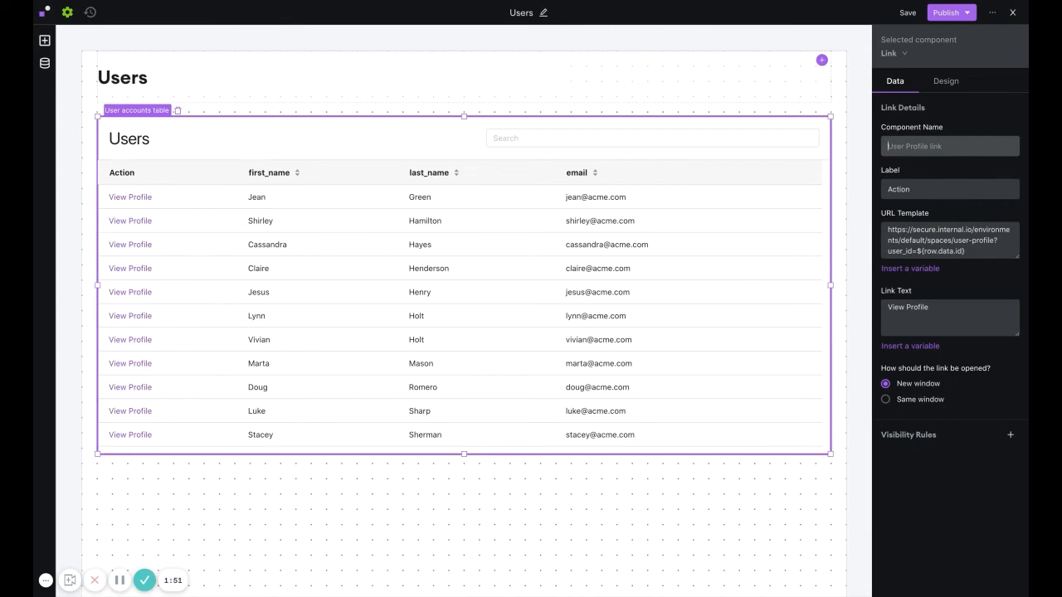
text(User Profile Link)
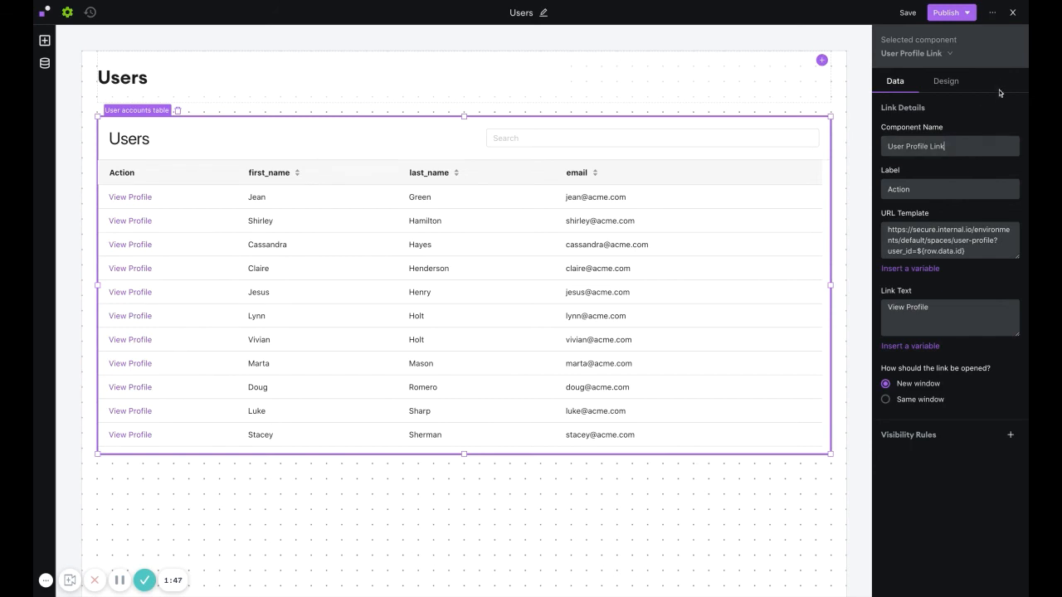
Publish the Users space to the Default Environment and close the editor.
click(946, 13)
click(959, 121)
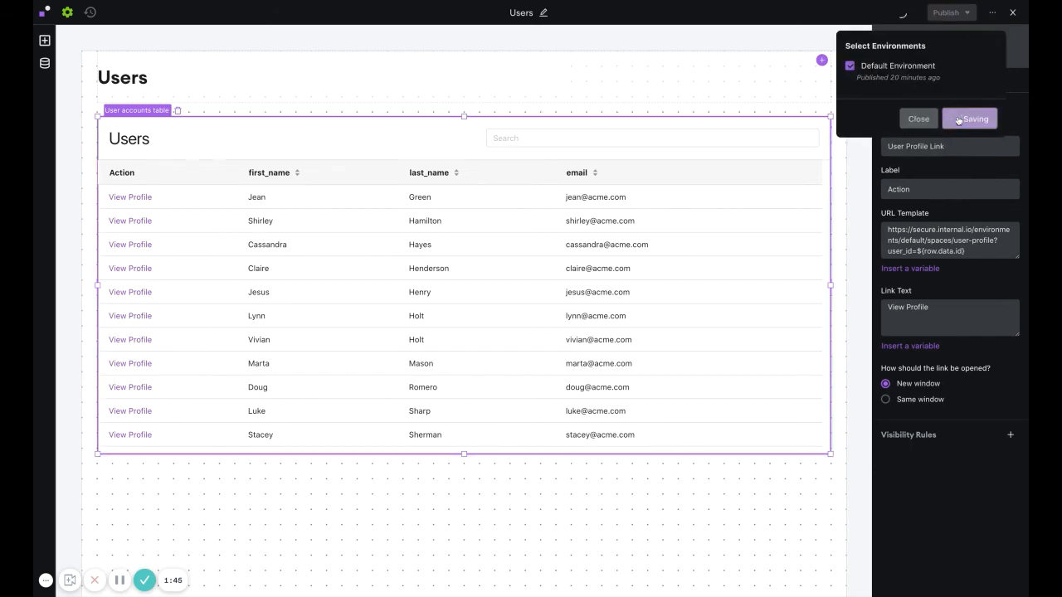
click(1012, 13)
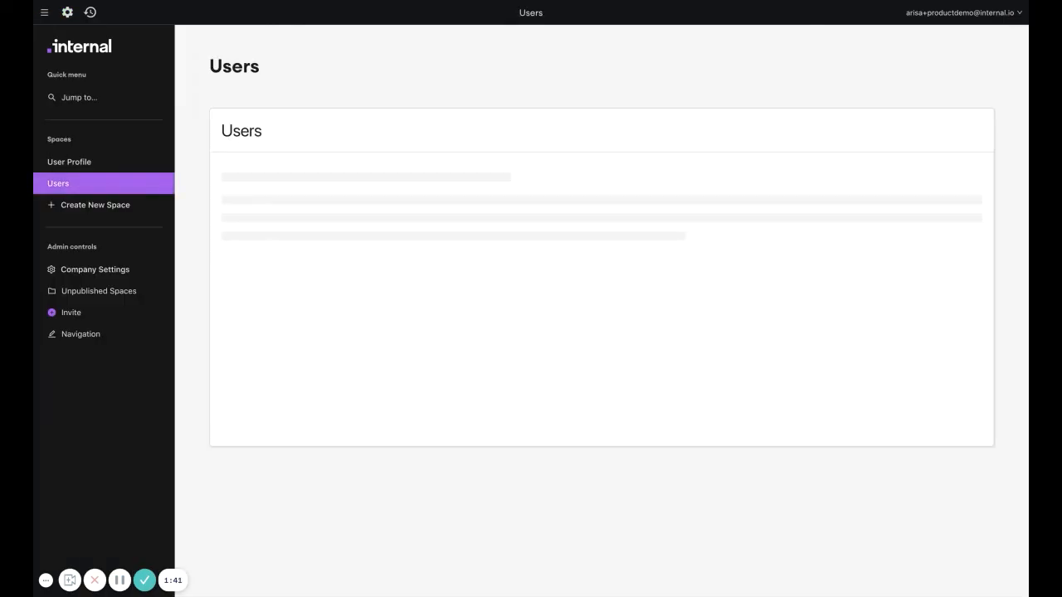
Reopen the Users space editor and set the User Profile Link column to open in the same window.
click(68, 13)
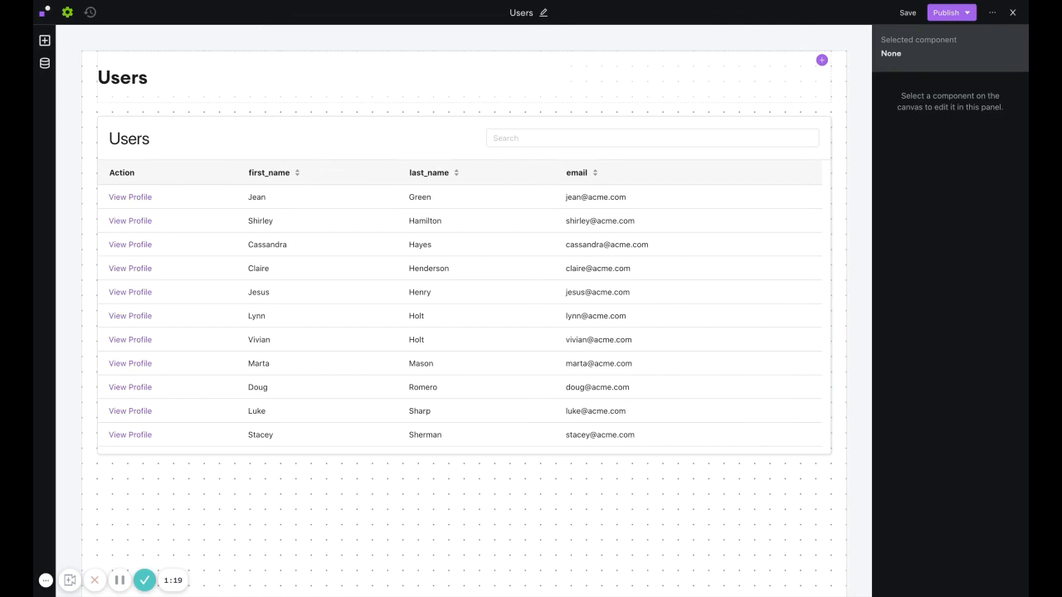
click(315, 164)
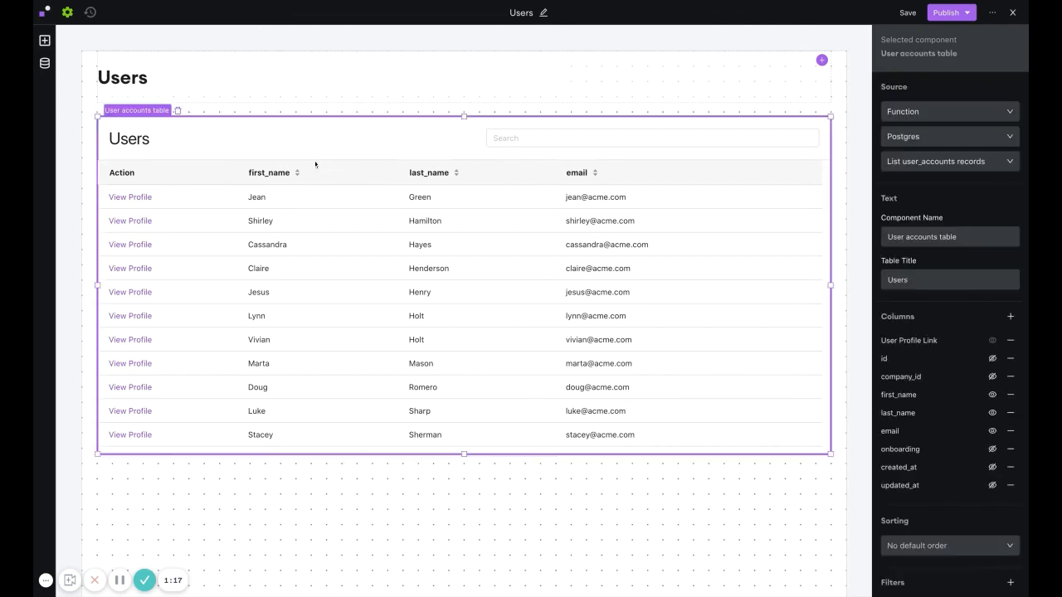
scroll(952, 390, down, 1)
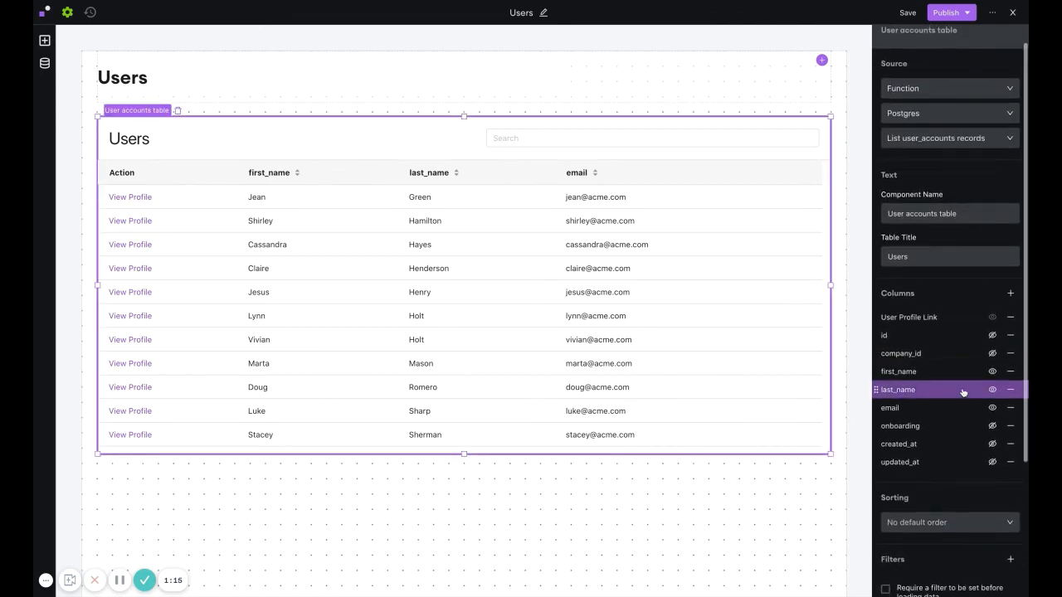
click(916, 317)
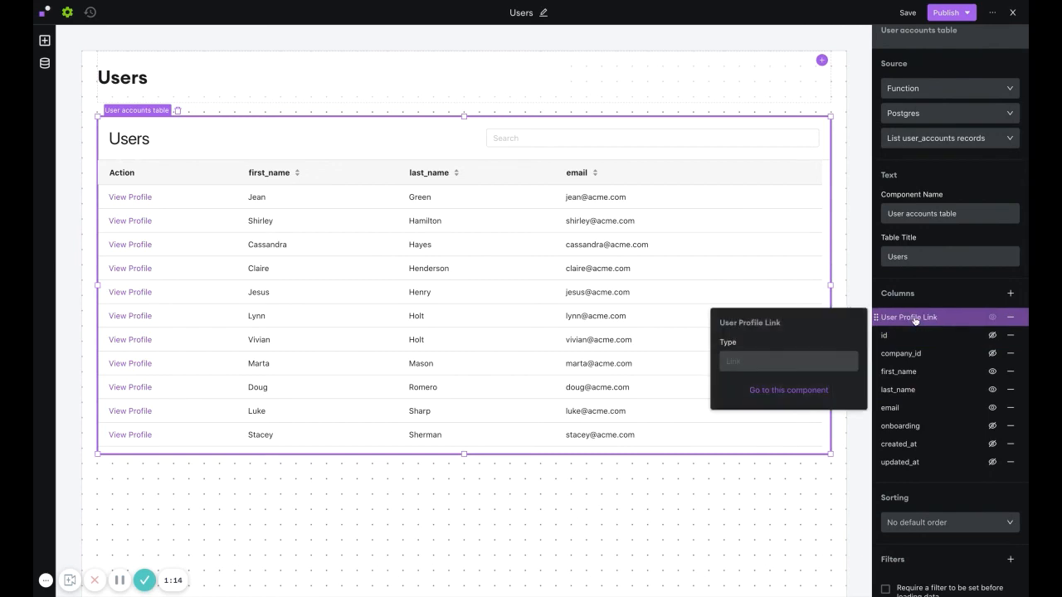
click(785, 398)
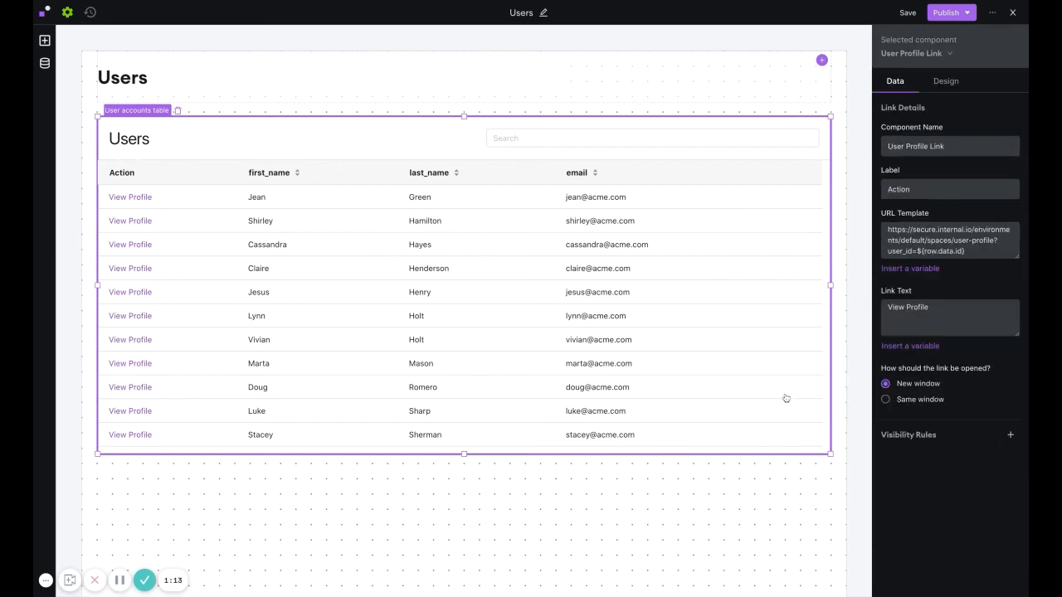
click(886, 400)
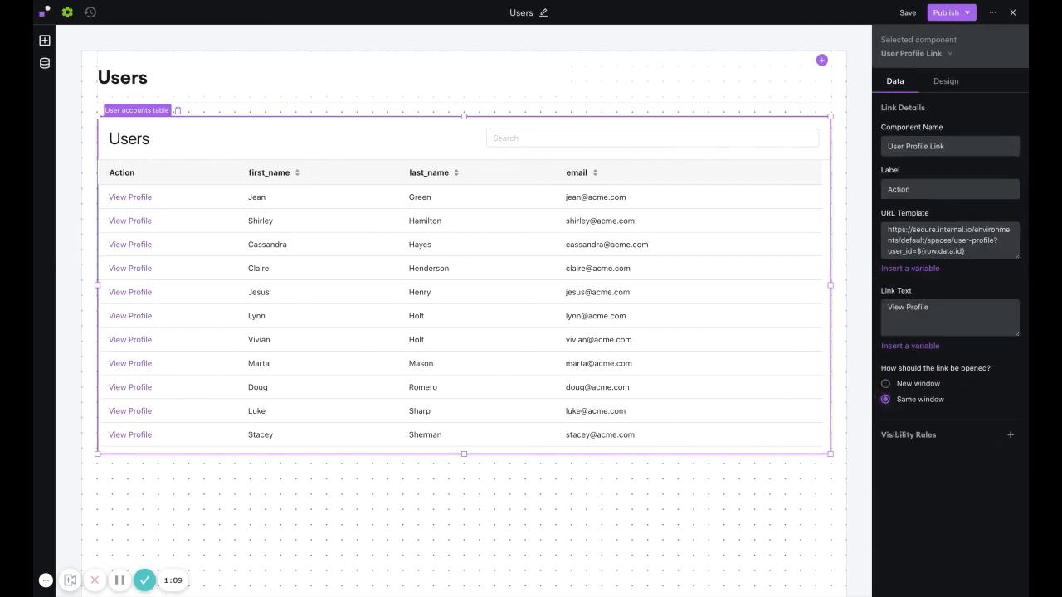
Republish the Users space and close the editor.
click(965, 13)
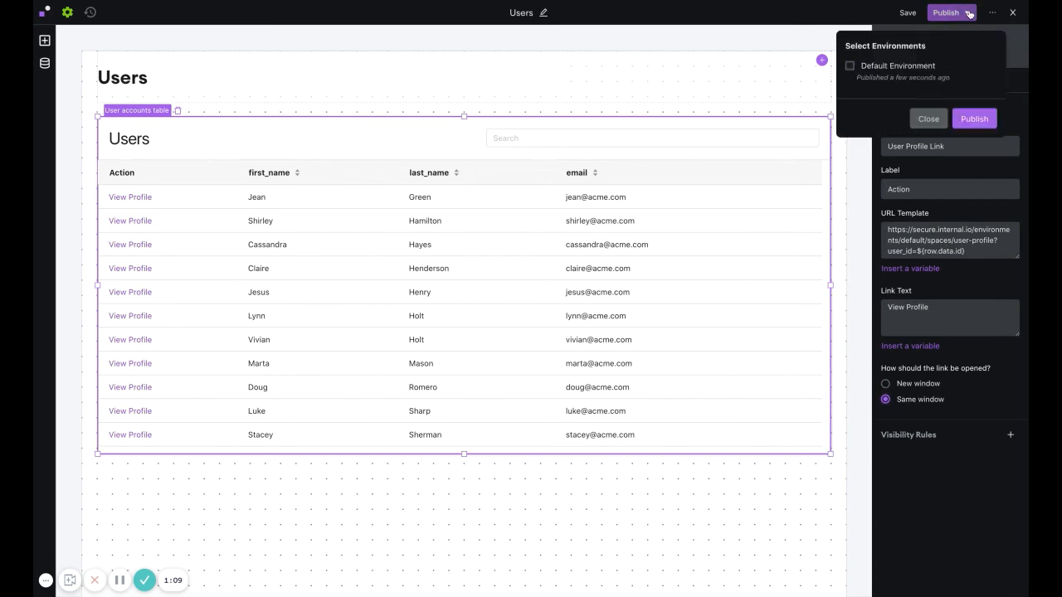
click(1012, 13)
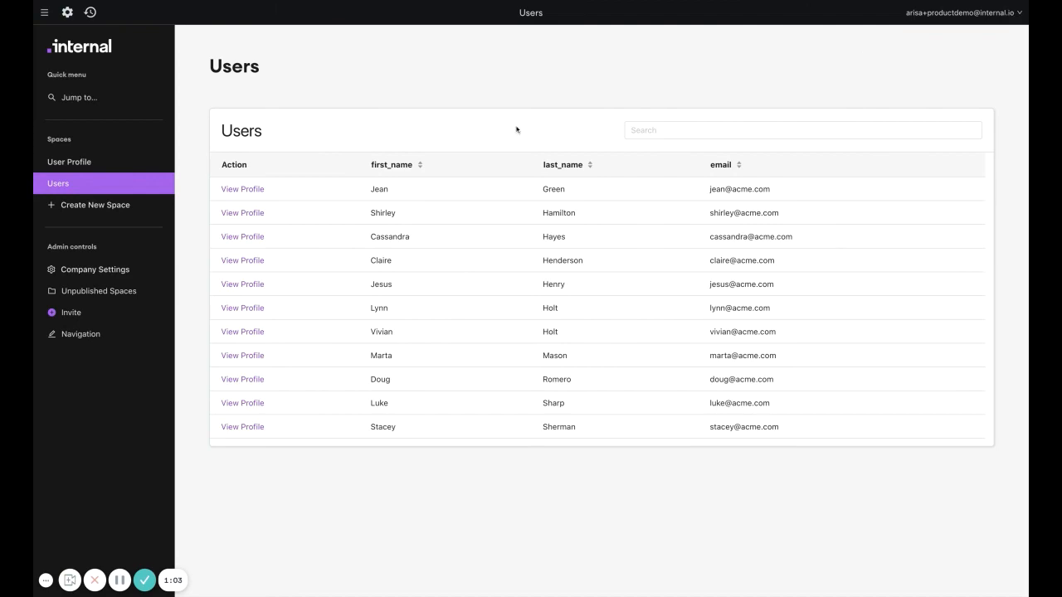
Open the View Profile link of the fourth user row.
click(241, 260)
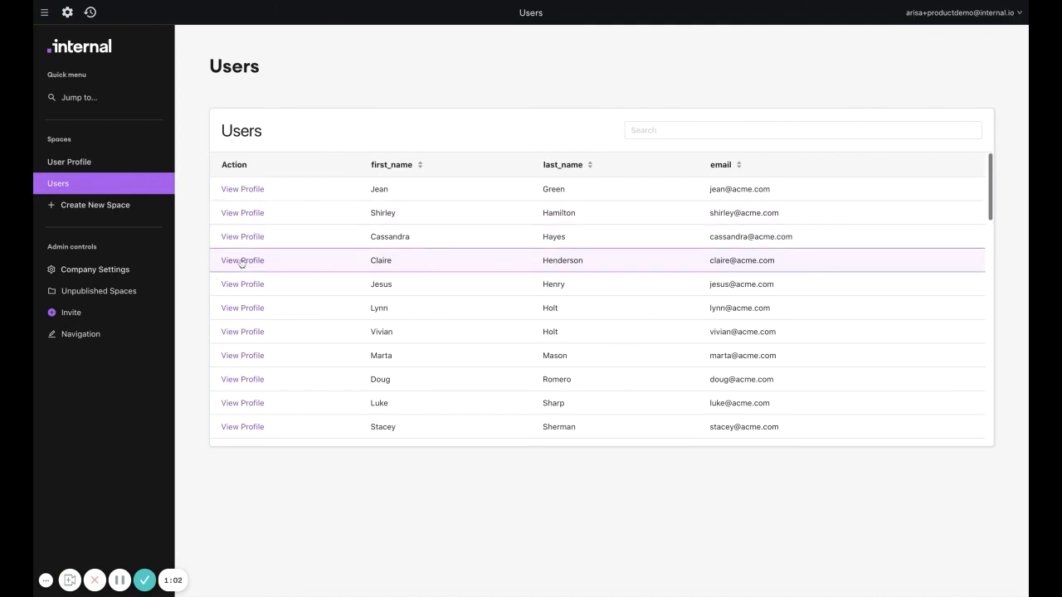